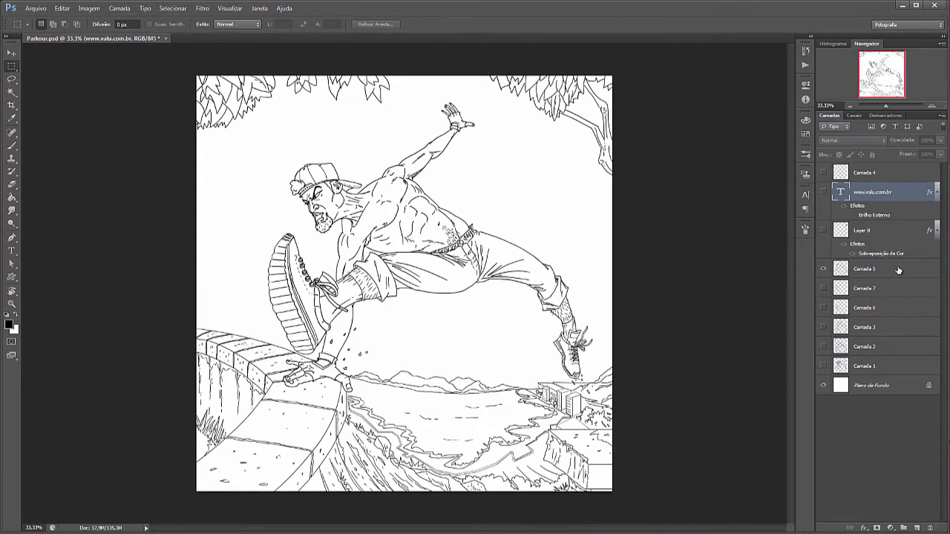
# Select Camada 5 and create a new empty layer, Camada 8, directly above it.
pyautogui.click(896, 269)
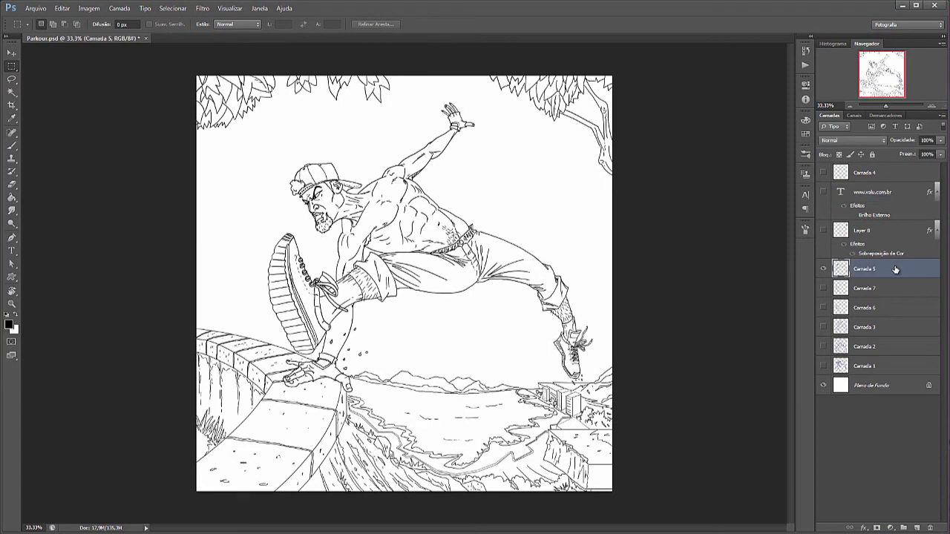
pyautogui.click(917, 527)
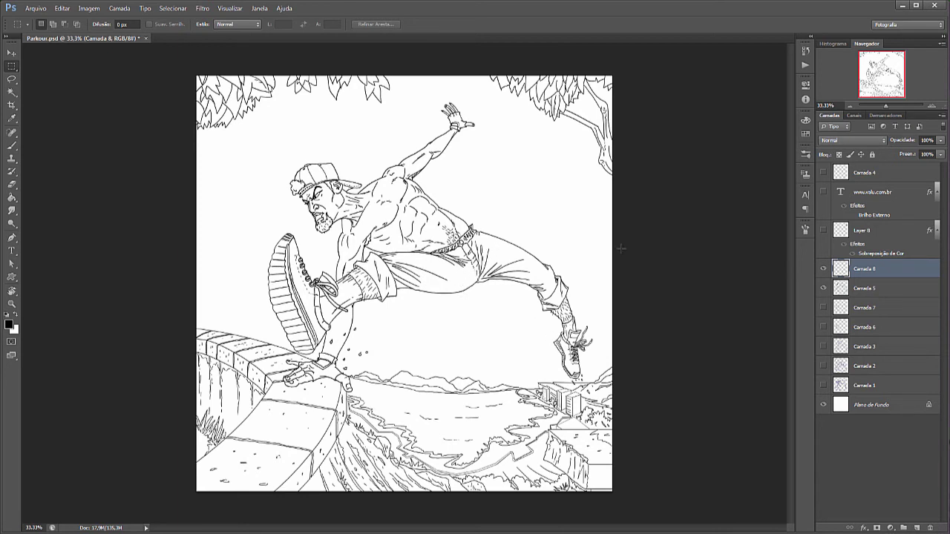
# Set the foreground colour to pure red (ff0000).
pyautogui.click(17, 316)
pyautogui.moveTo(709, 289); pyautogui.dragTo(734, 251)
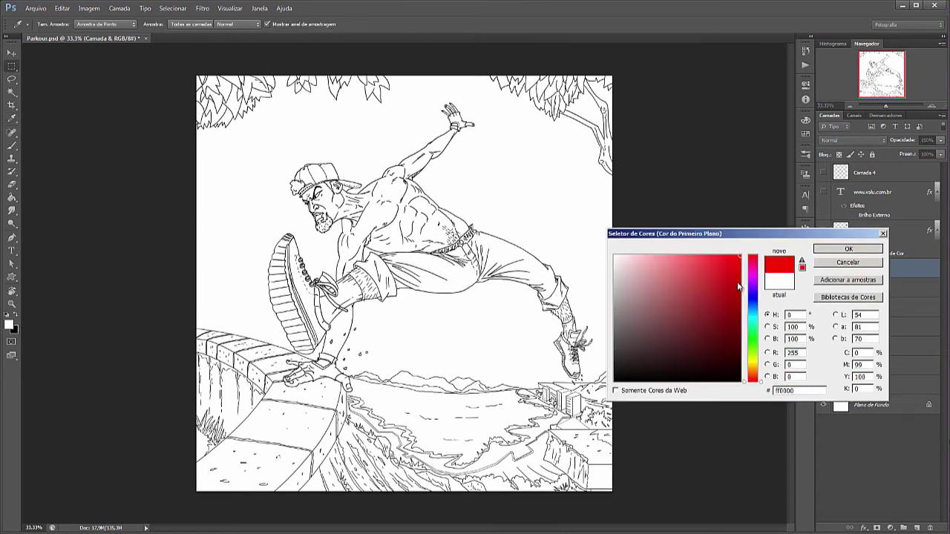
pyautogui.click(846, 249)
# Brush red guide strokes and hatching over the trousers' hip, thigh and fold.
pyautogui.click(12, 145)
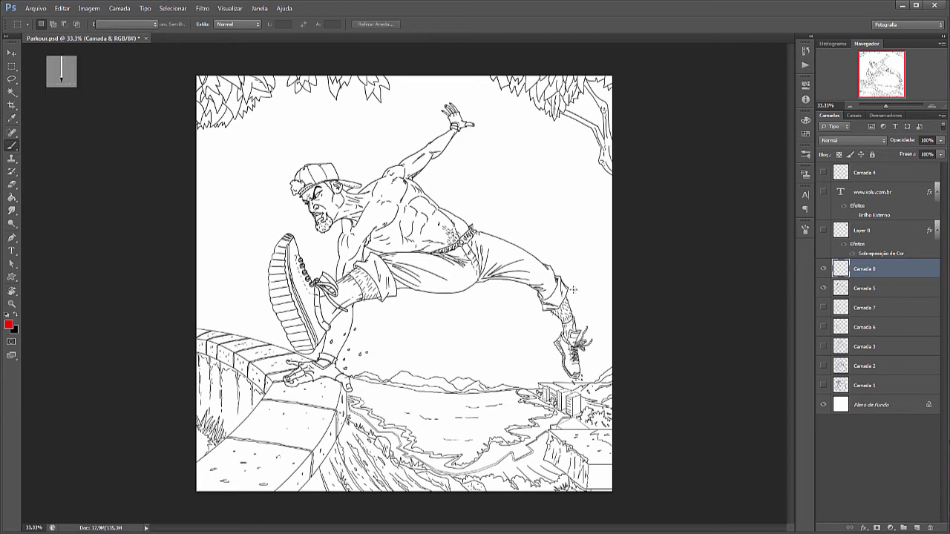
pyautogui.moveTo(458, 289); pyautogui.dragTo(476, 283)
pyautogui.moveTo(432, 262); pyautogui.dragTo(455, 289)
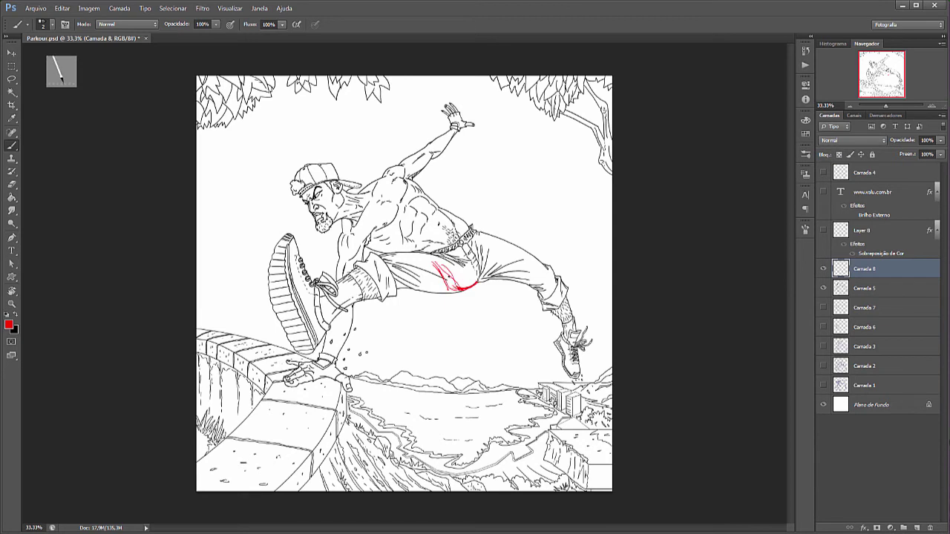
pyautogui.moveTo(485, 236)
pyautogui.mouseDown()
pyautogui.moveTo(493, 277)
pyautogui.moveTo(479, 280)
pyautogui.moveTo(497, 278)
pyautogui.moveTo(438, 270)
pyautogui.moveTo(449, 285)
pyautogui.moveTo(395, 276)
pyautogui.moveTo(430, 279)
pyautogui.mouseUp()
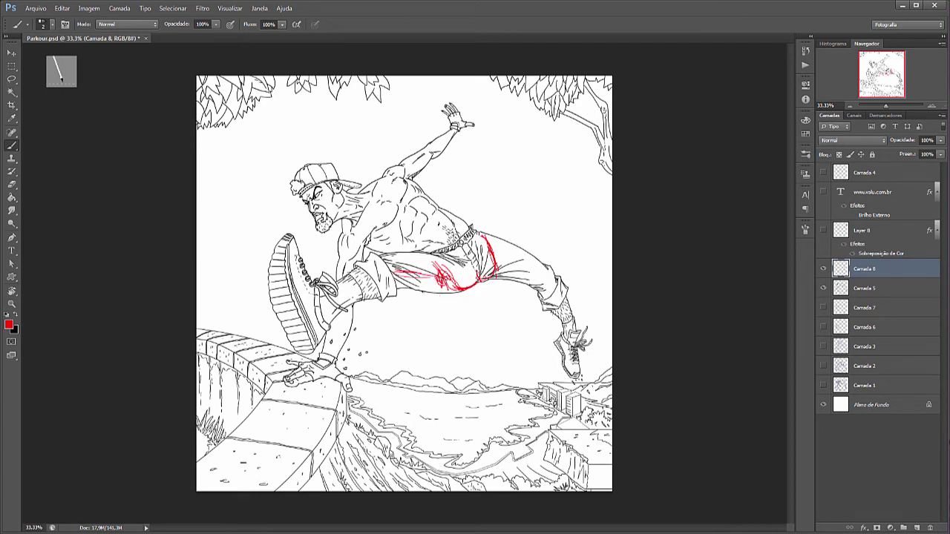
pyautogui.moveTo(462, 291); pyautogui.dragTo(470, 273)
pyautogui.moveTo(483, 239)
pyautogui.mouseDown()
pyautogui.moveTo(486, 269)
pyautogui.moveTo(478, 245)
pyautogui.moveTo(509, 279)
pyautogui.mouseUp()
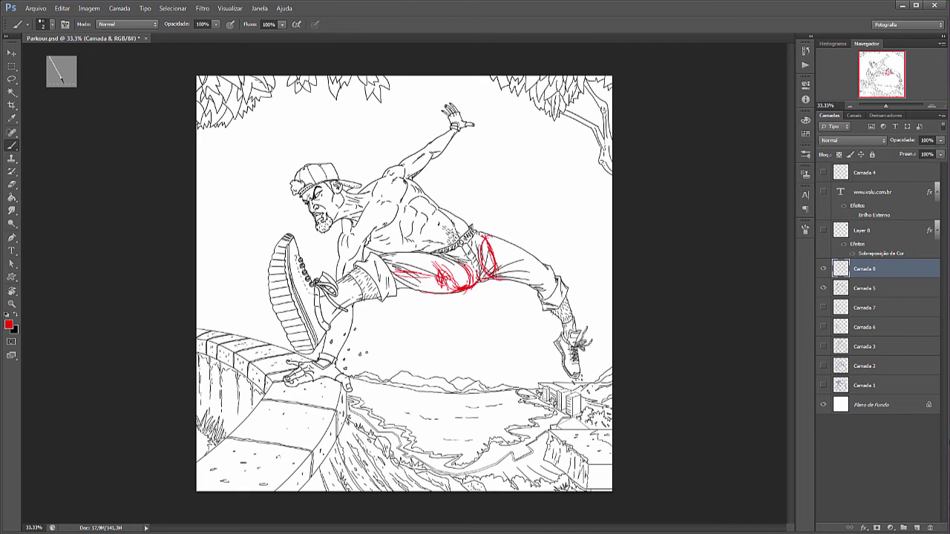
# Lower Camada 8's opacity to 31%, comparing layers by toggling their visibility.
pyautogui.click(823, 269)
pyautogui.moveTo(940, 140); pyautogui.dragTo(905, 153)
pyautogui.click(823, 288)
pyautogui.keyDown('alt'); pyautogui.click(823, 288); pyautogui.keyUp('alt')
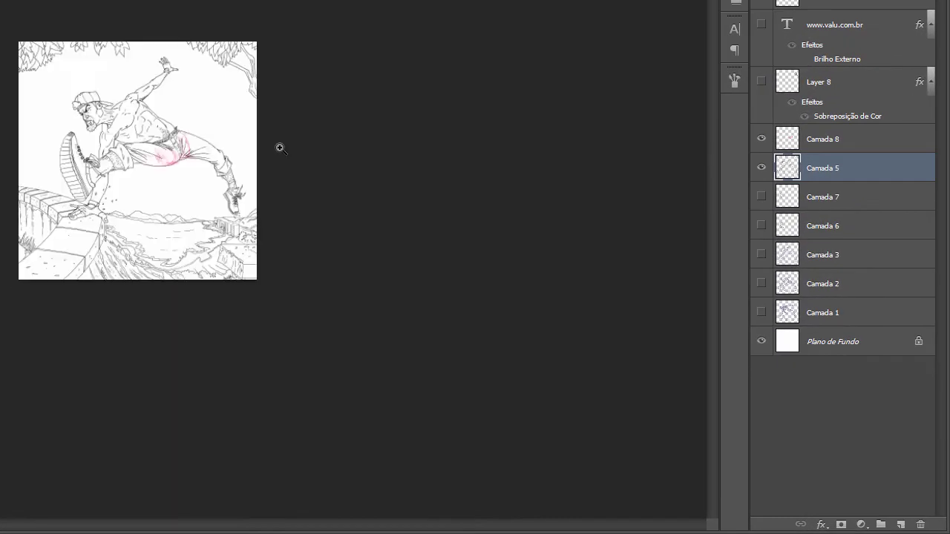
# Zoom in on the trousers and bring up the brush size settings.
pyautogui.click(371, 144)
pyautogui.scroll(-3, 370, 145)
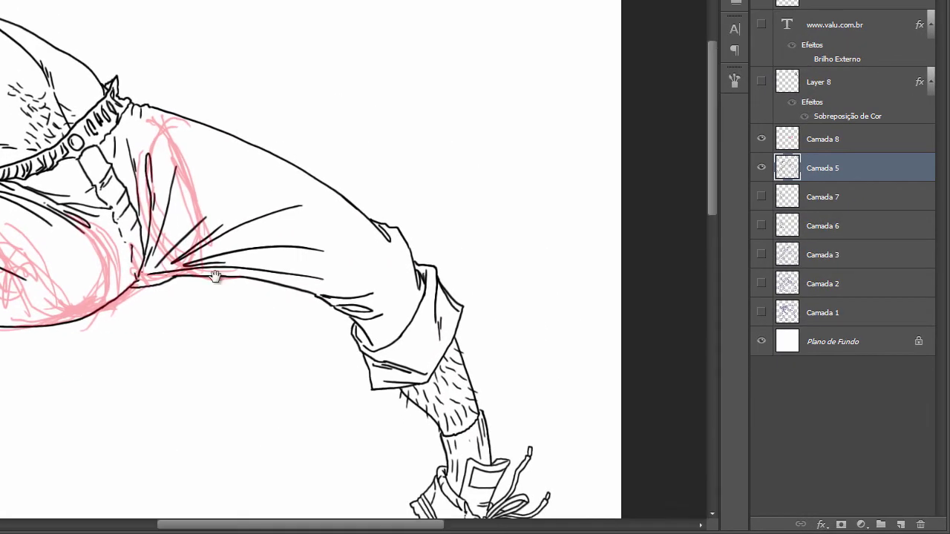
pyautogui.scroll(3, 307, 233)
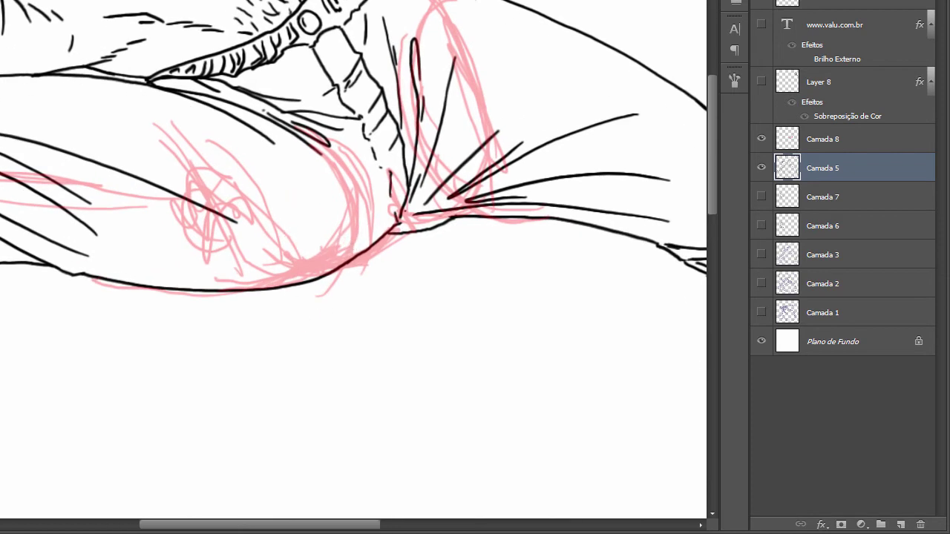
pyautogui.rightClick(387, 239)
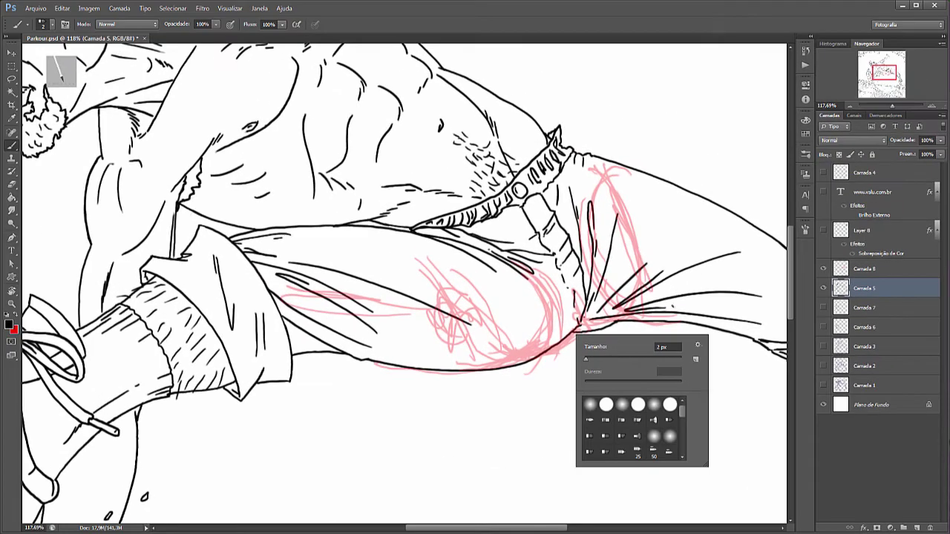
pyautogui.click(509, 432)
pyautogui.moveTo(509, 433); pyautogui.dragTo(592, 386)
pyautogui.moveTo(546, 438)
pyautogui.mouseDown()
pyautogui.moveTo(657, 369)
pyautogui.moveTo(624, 407)
pyautogui.mouseUp()
pyautogui.hotkey('ctrl', 'z')
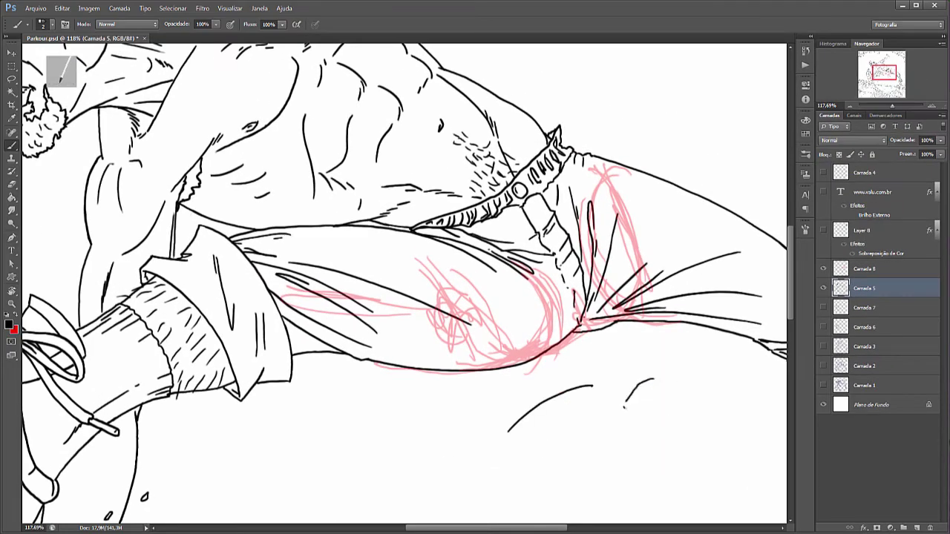
pyautogui.hotkey('ctrl', 'alt', 'z')
pyautogui.hotkey('ctrl', 'alt', 'z')
pyautogui.hotkey('alt', ']')
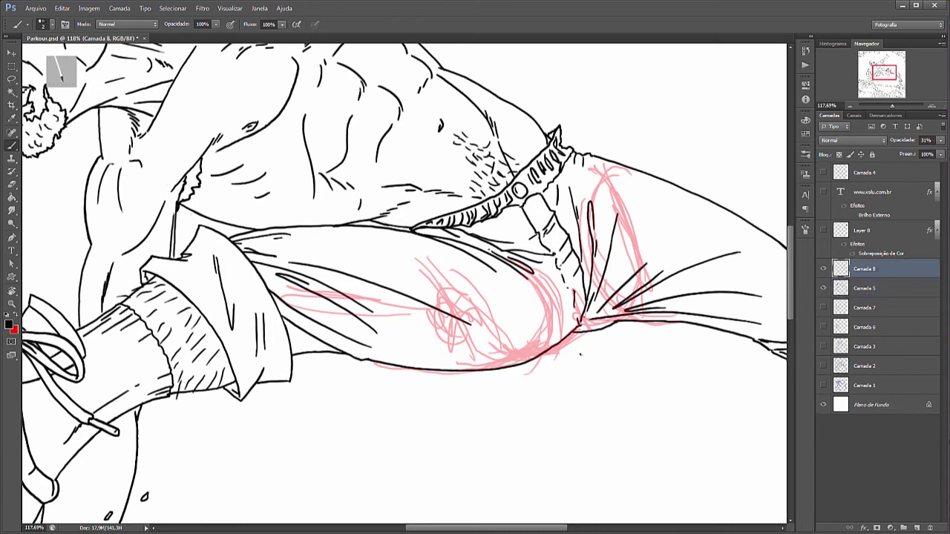
pyautogui.click(296, 26)
pyautogui.moveTo(598, 385); pyautogui.dragTo(562, 432)
pyautogui.hotkey('ctrl', 'z')
pyautogui.moveTo(610, 374); pyautogui.dragTo(607, 413)
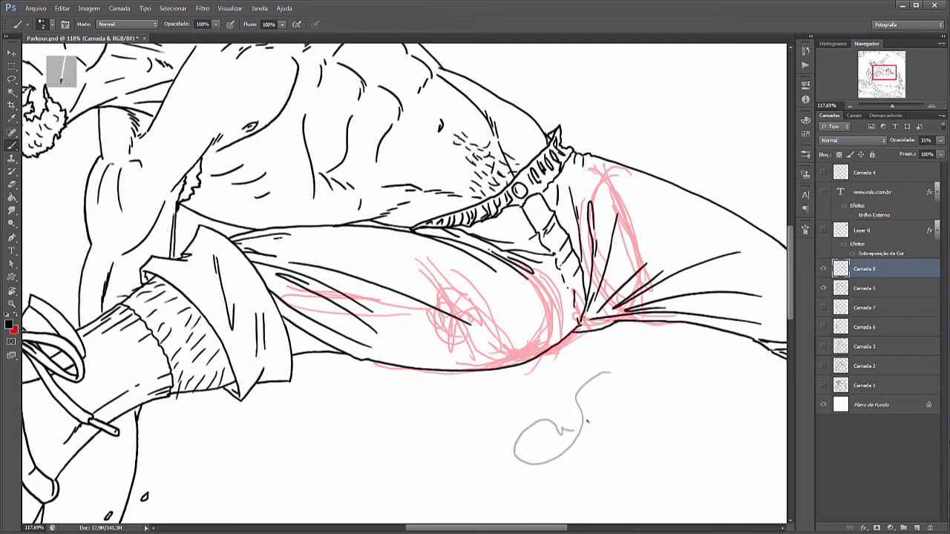
pyautogui.hotkey('ctrl', 'z')
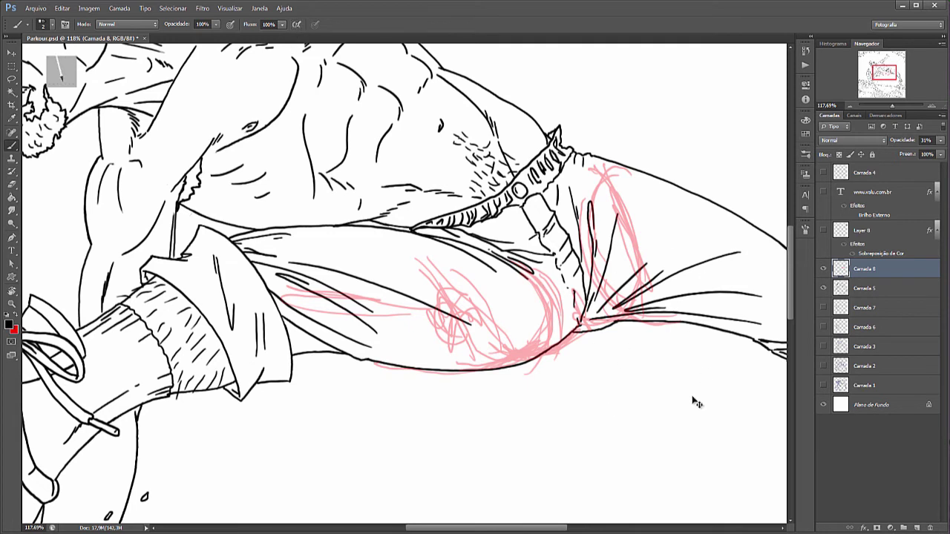
pyautogui.moveTo(619, 388); pyautogui.dragTo(583, 436)
pyautogui.hotkey('ctrl', 'z')
pyautogui.click(824, 269)
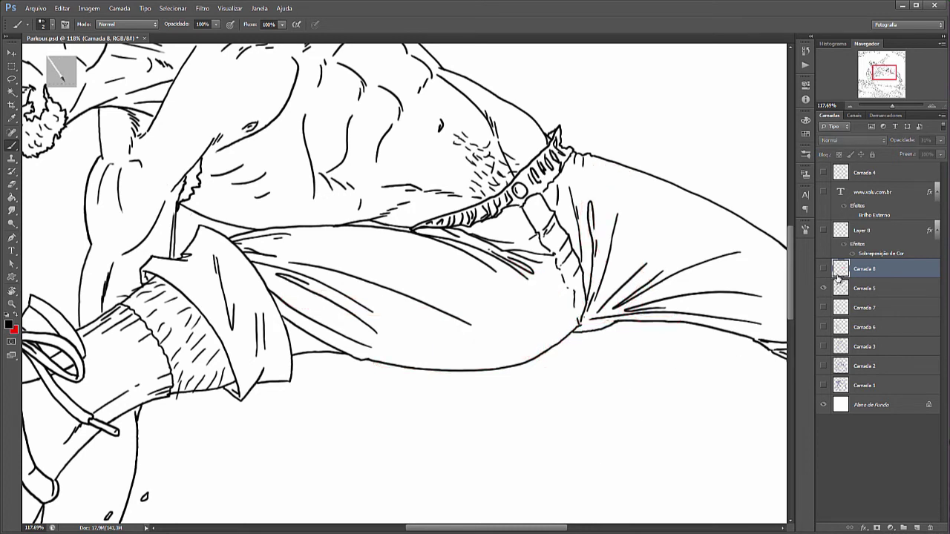
pyautogui.click(823, 268)
pyautogui.click(863, 288)
pyautogui.moveTo(579, 338); pyautogui.dragTo(575, 345)
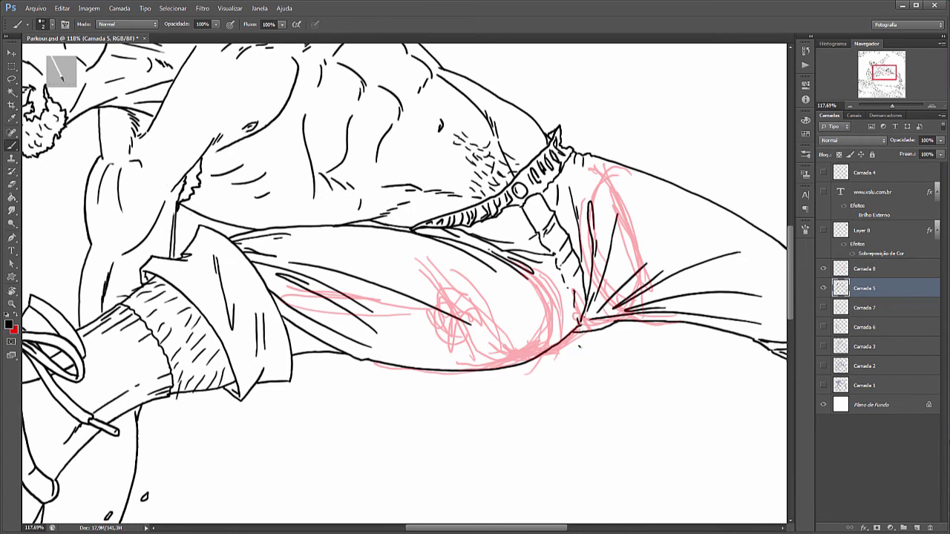
# Hatch inside a lasso selection of the lower trousers, then deselect.
pyautogui.press('l')
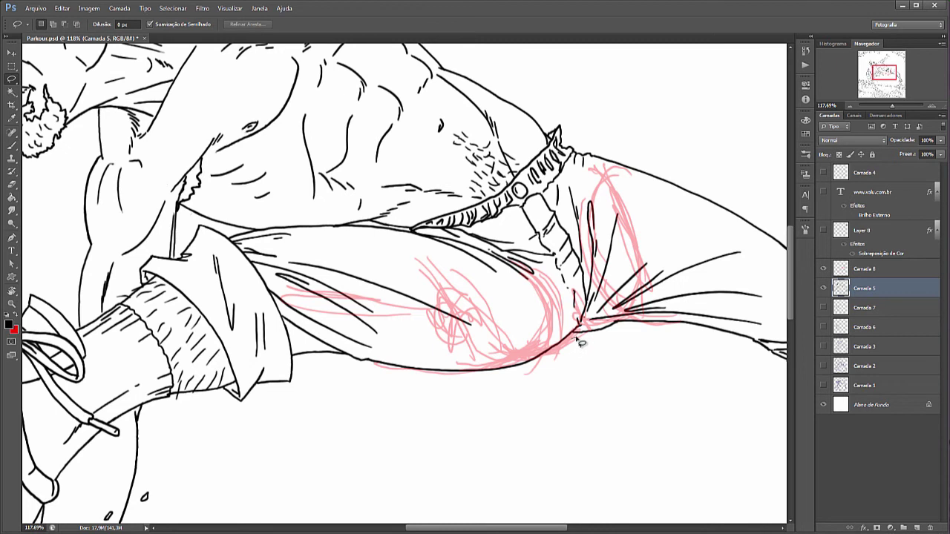
pyautogui.moveTo(581, 326)
pyautogui.mouseDown()
pyautogui.moveTo(499, 369)
pyautogui.moveTo(582, 362)
pyautogui.mouseUp()
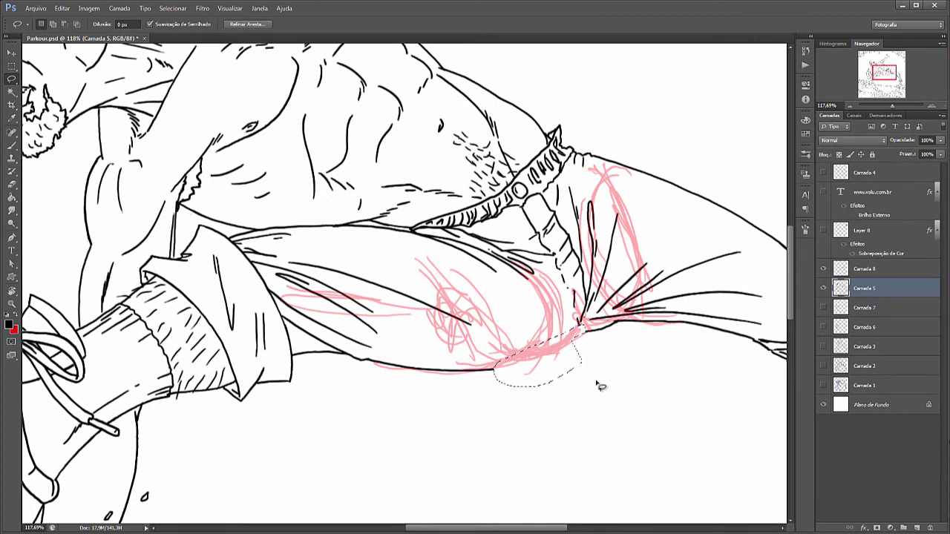
pyautogui.press('b')
pyautogui.moveTo(571, 336); pyautogui.dragTo(520, 367)
pyautogui.hotkey('ctrl', 'd')
# Ink the trousers' lower edge, undoing trial strokes along the pink curve.
pyautogui.moveTo(588, 334)
pyautogui.mouseDown()
pyautogui.moveTo(502, 367)
pyautogui.moveTo(530, 357)
pyautogui.mouseUp()
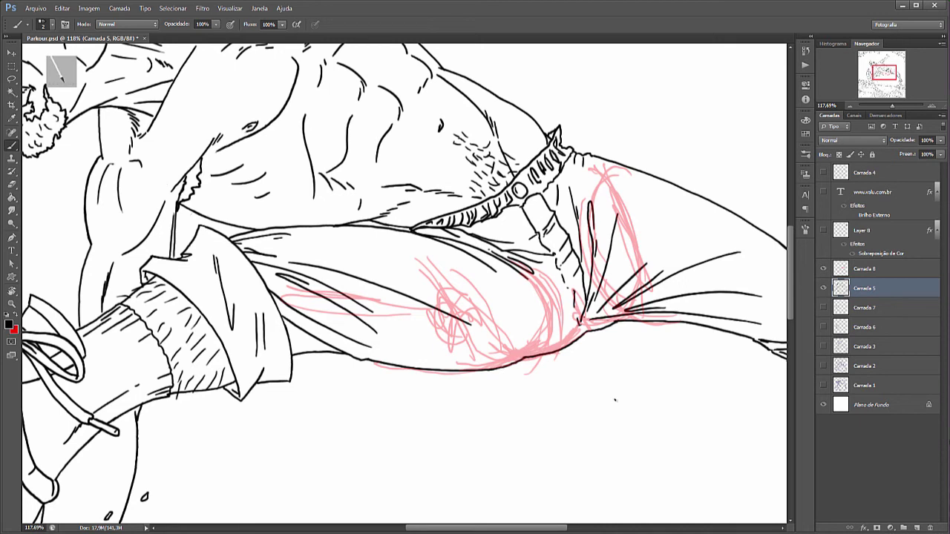
pyautogui.moveTo(553, 294); pyautogui.dragTo(548, 334)
pyautogui.hotkey('ctrl', 'z')
pyautogui.moveTo(553, 281)
pyautogui.mouseDown()
pyautogui.moveTo(542, 322)
pyautogui.moveTo(555, 332)
pyautogui.mouseUp()
pyautogui.hotkey('ctrl', 'z')
pyautogui.moveTo(565, 293)
pyautogui.mouseDown()
pyautogui.moveTo(546, 339)
pyautogui.moveTo(545, 328)
pyautogui.mouseUp()
pyautogui.hotkey('ctrl', 'z')
pyautogui.hotkey('ctrl', 'z')
pyautogui.hotkey('ctrl', 'z')
pyautogui.hotkey('ctrl', 'z')
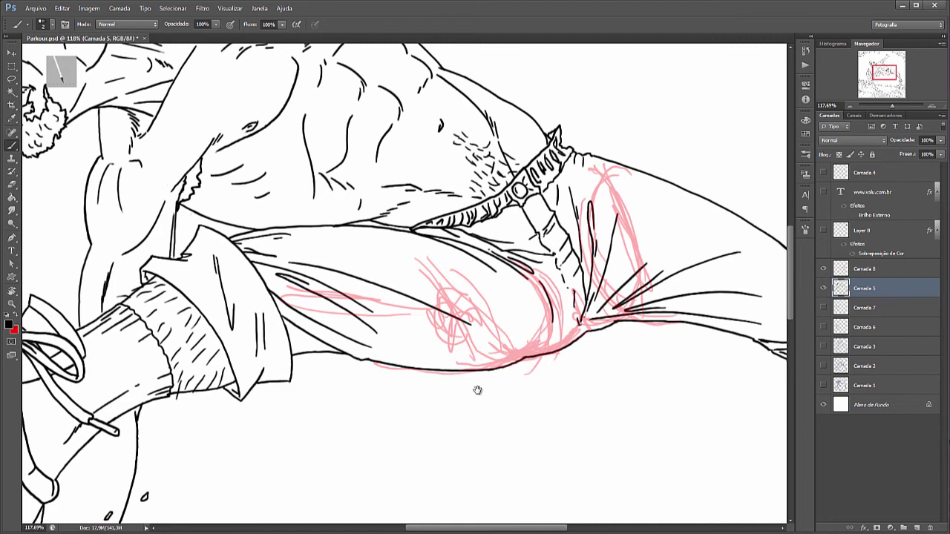
# Pan to the raised shoe, lasso-select its sole, and enter Free Transform.
pyautogui.moveTo(477, 388); pyautogui.dragTo(740, 339)
pyautogui.moveTo(594, 356); pyautogui.dragTo(615, 319)
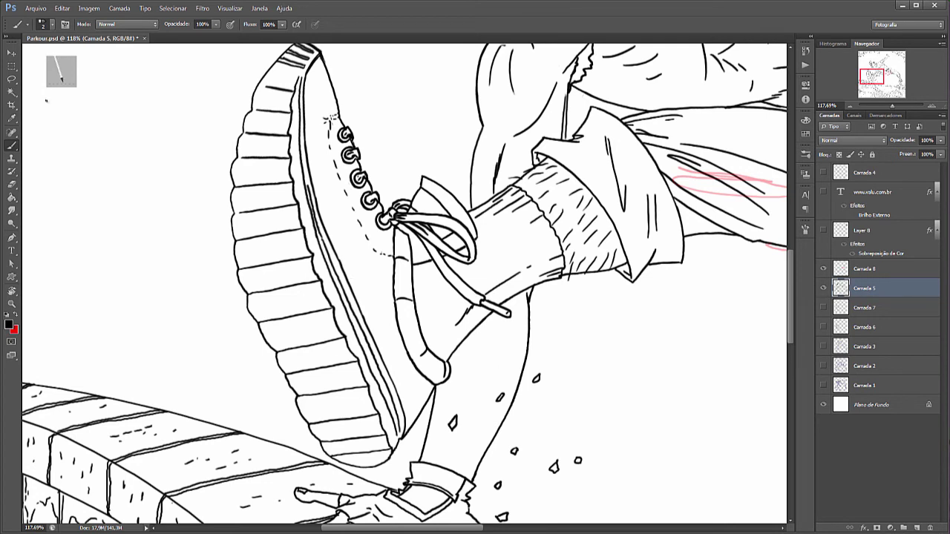
pyautogui.click(13, 79)
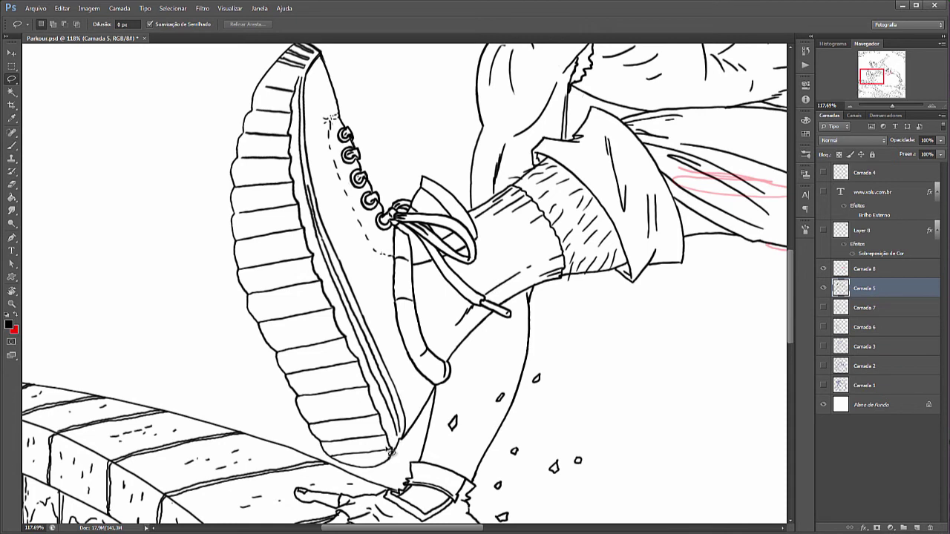
pyautogui.moveTo(362, 463); pyautogui.dragTo(404, 438)
pyautogui.moveTo(405, 438)
pyautogui.mouseDown()
pyautogui.moveTo(389, 341)
pyautogui.moveTo(368, 289)
pyautogui.moveTo(332, 253)
pyautogui.moveTo(263, 291)
pyautogui.moveTo(253, 300)
pyautogui.moveTo(262, 323)
pyautogui.moveTo(327, 448)
pyautogui.moveTo(358, 469)
pyautogui.mouseUp()
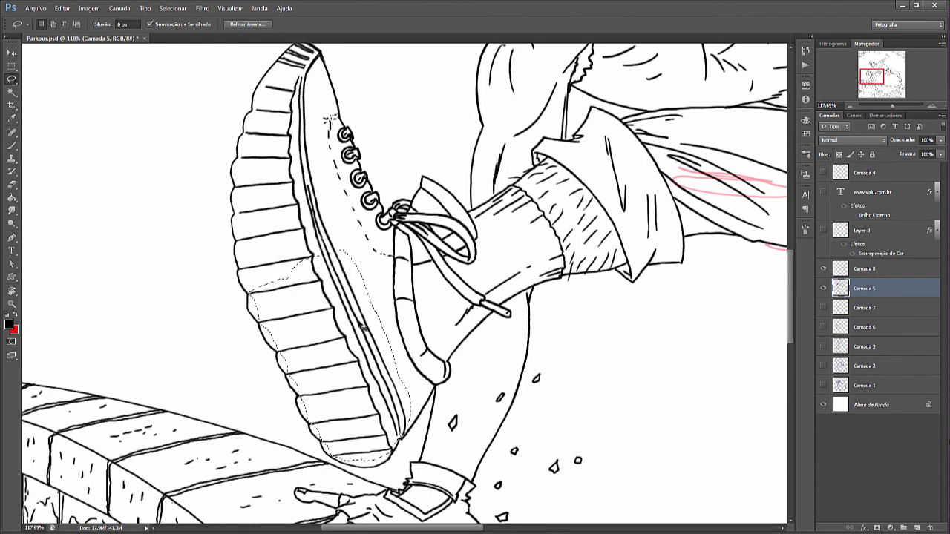
pyautogui.hotkey('ctrl', 't')
# Switch to Warp and drag the mesh to curve the sole's hatching strokes.
pyautogui.rightClick(352, 365)
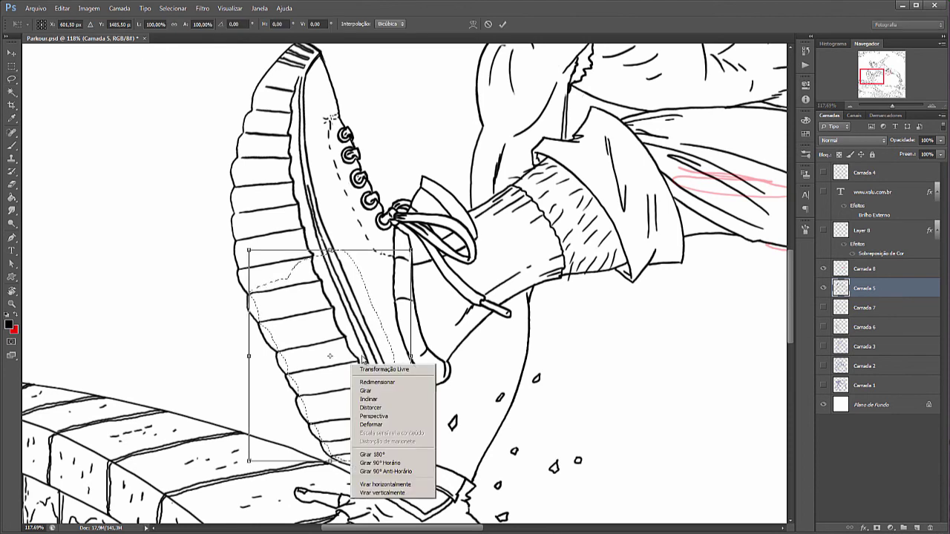
pyautogui.click(400, 425)
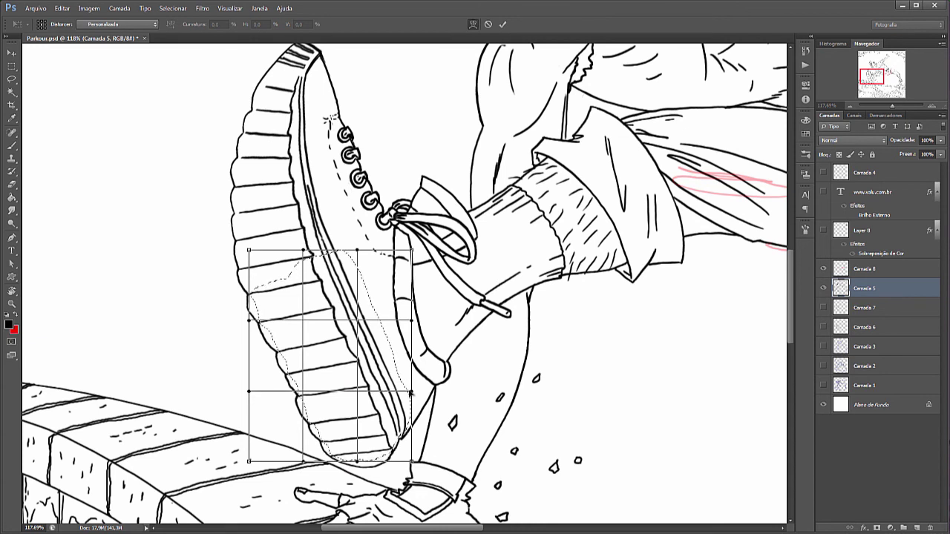
pyautogui.moveTo(413, 384); pyautogui.dragTo(375, 332)
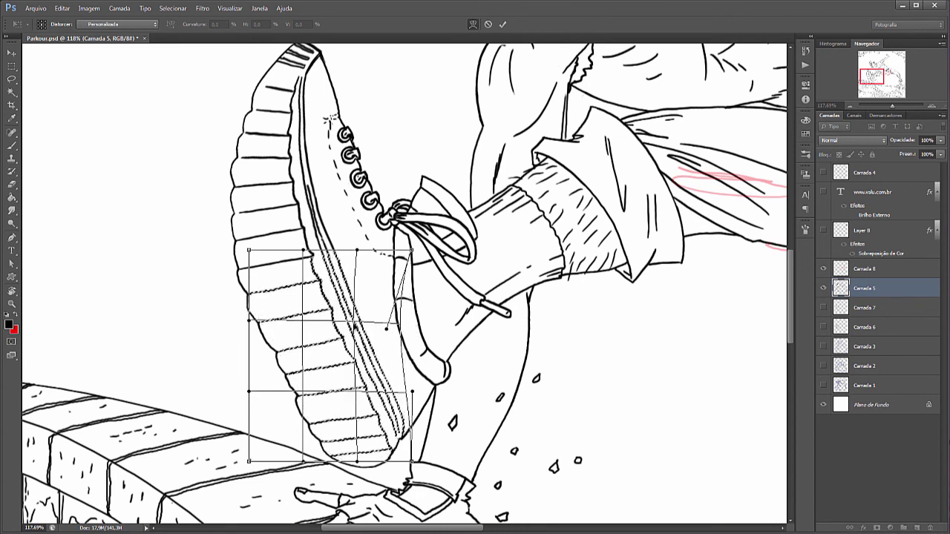
pyautogui.moveTo(375, 333); pyautogui.dragTo(367, 270)
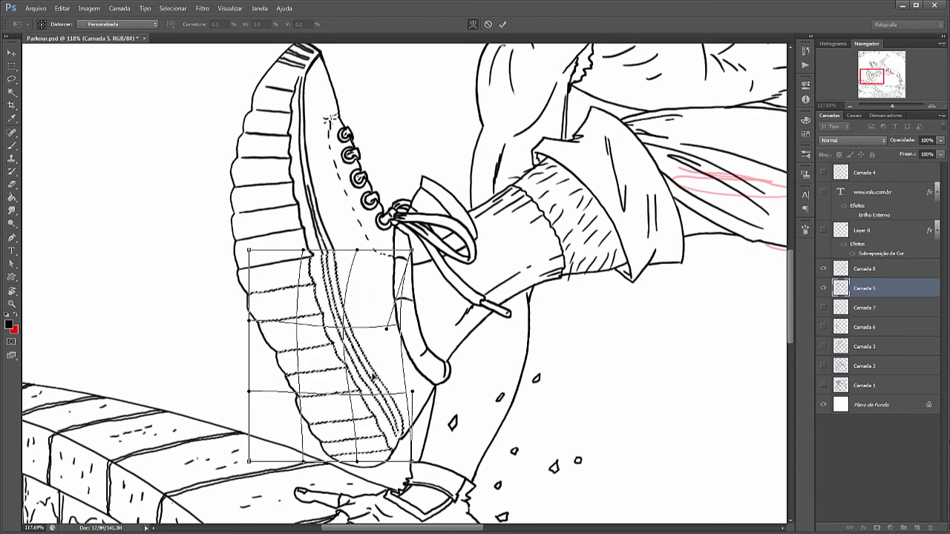
pyautogui.rightClick(374, 376)
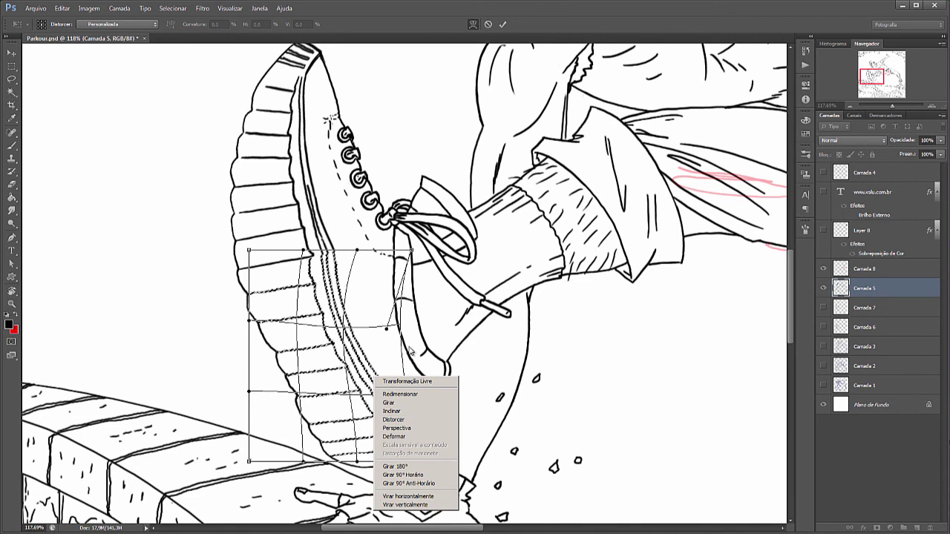
pyautogui.click(386, 362)
pyautogui.moveTo(387, 362); pyautogui.dragTo(397, 361)
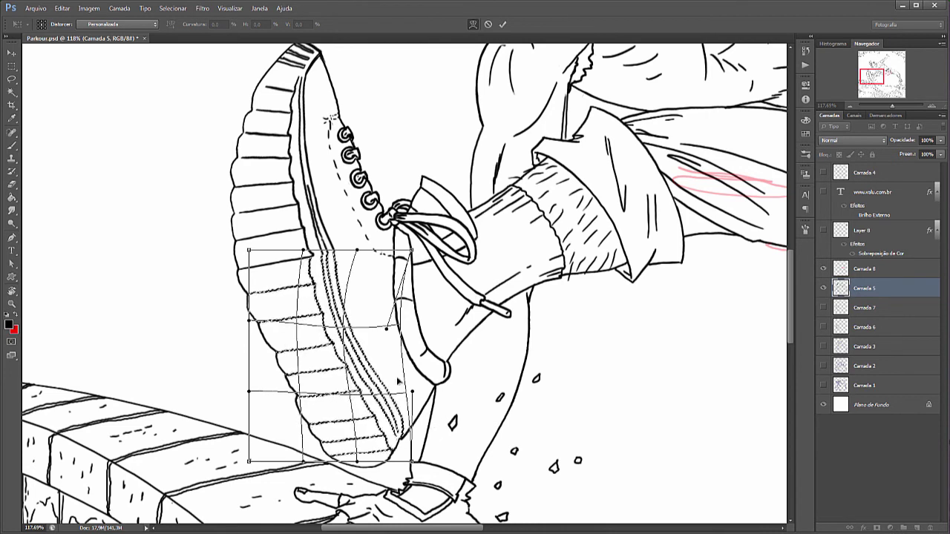
pyautogui.moveTo(357, 330); pyautogui.dragTo(343, 335)
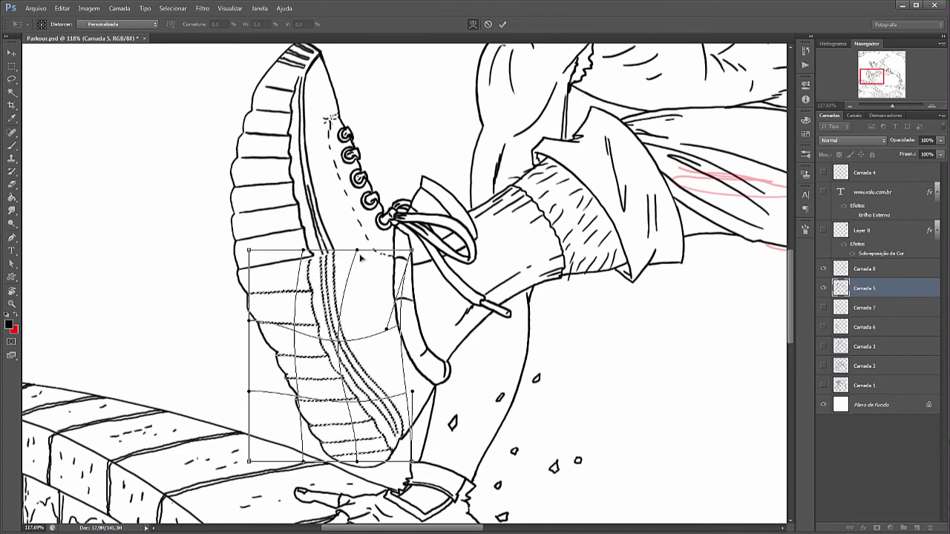
pyautogui.moveTo(375, 337); pyautogui.dragTo(371, 335)
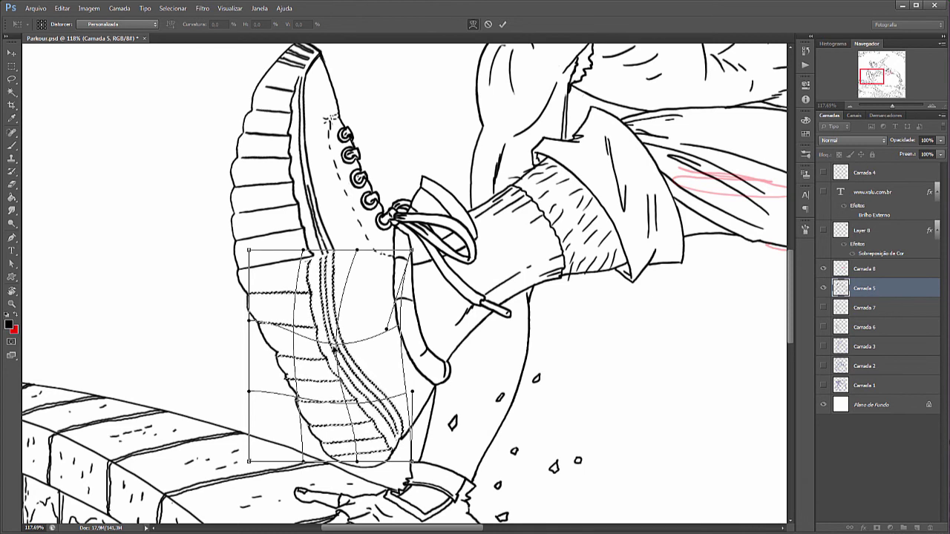
pyautogui.moveTo(403, 333); pyautogui.dragTo(392, 334)
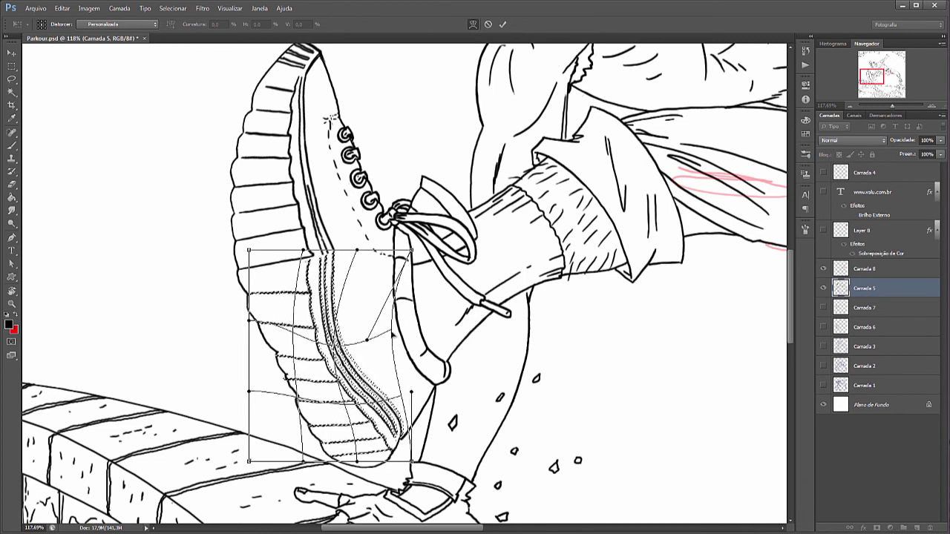
pyautogui.moveTo(394, 336); pyautogui.dragTo(391, 343)
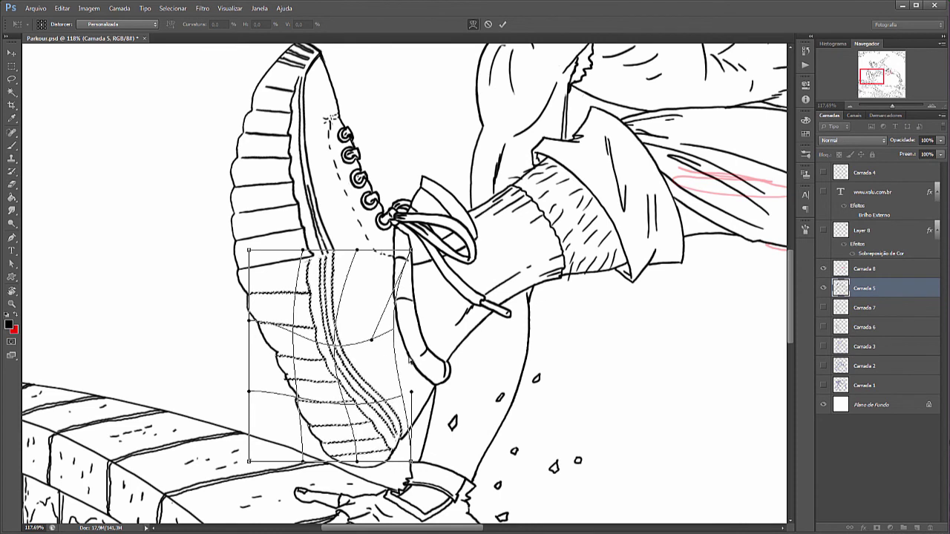
# Commit the warp and deselect the sole strokes.
pyautogui.press('Return')
pyautogui.press('l')
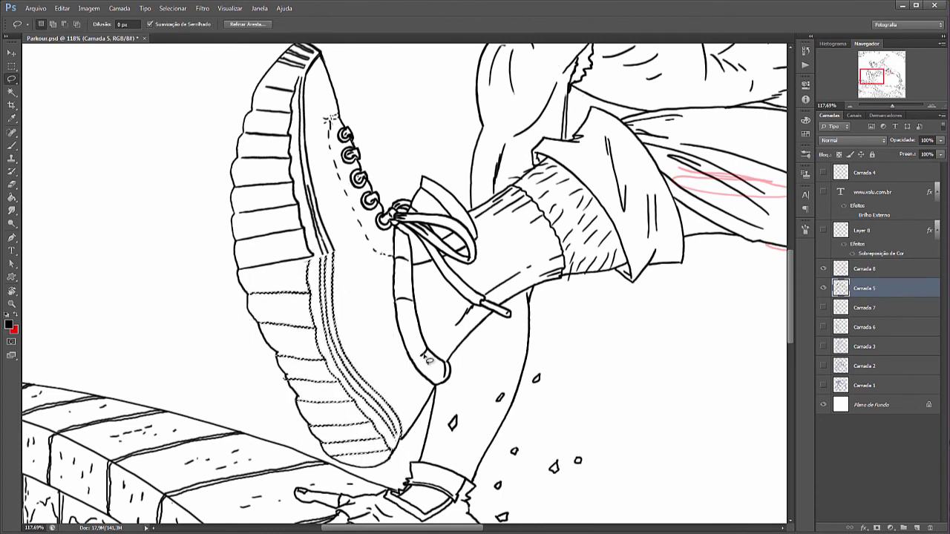
pyautogui.hotkey('ctrl', 'd')
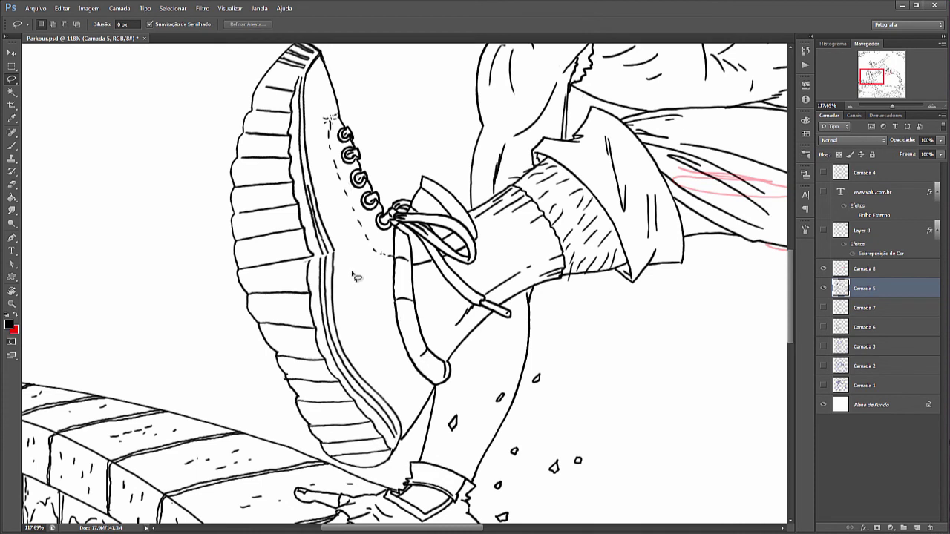
# Redraw the shoe's inner edge lines with the Brush, undoing unwanted strokes.
pyautogui.press('b')
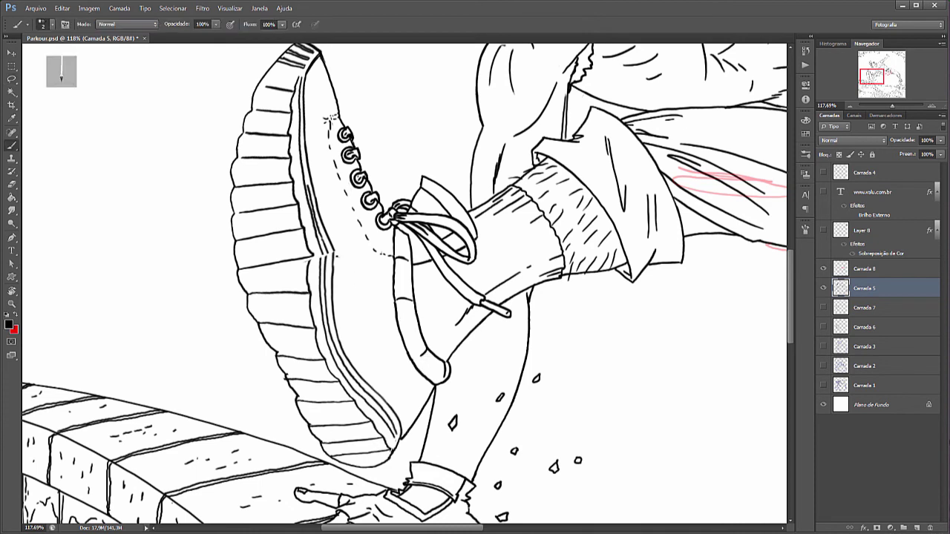
pyautogui.moveTo(334, 256); pyautogui.dragTo(341, 349)
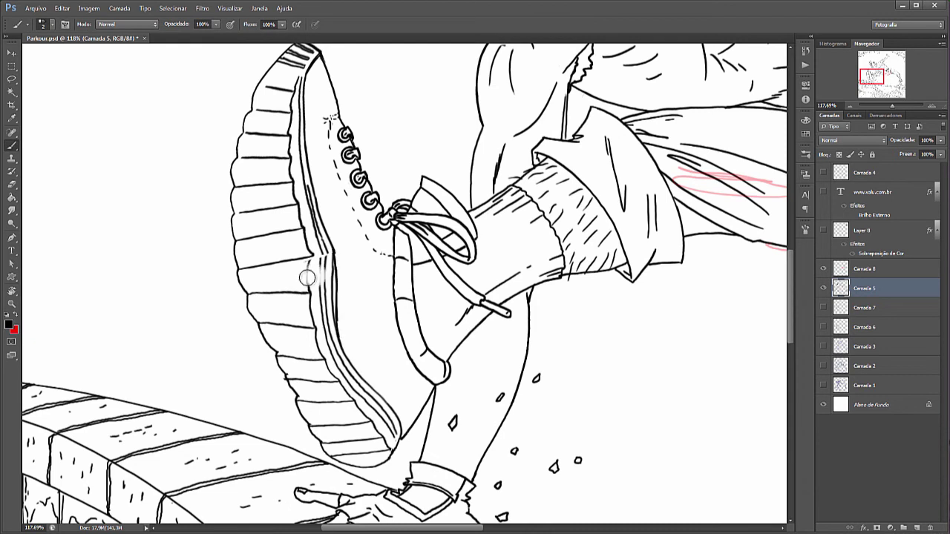
pyautogui.moveTo(314, 257)
pyautogui.mouseDown()
pyautogui.moveTo(329, 261)
pyautogui.moveTo(329, 335)
pyautogui.moveTo(334, 299)
pyautogui.mouseUp()
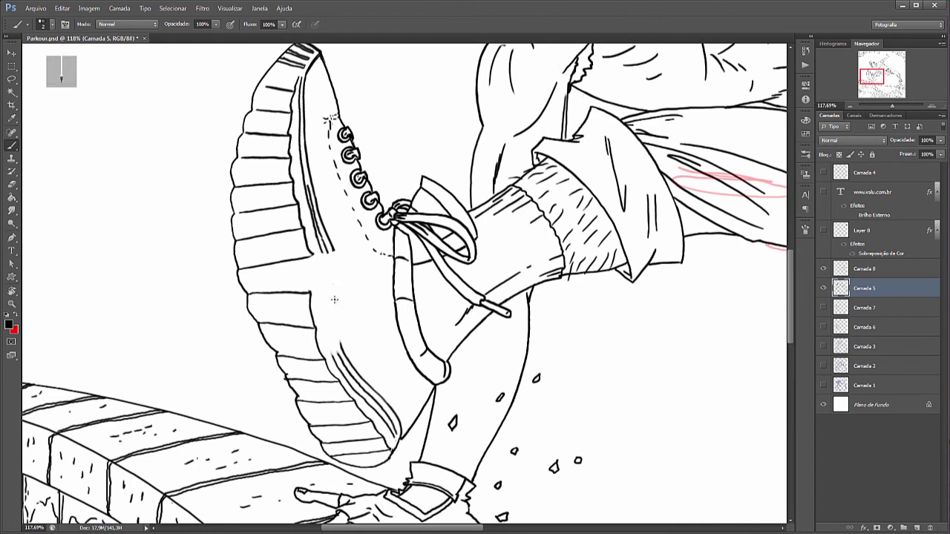
pyautogui.moveTo(313, 256); pyautogui.dragTo(312, 260)
pyautogui.moveTo(336, 280); pyautogui.dragTo(337, 330)
pyautogui.moveTo(329, 251); pyautogui.dragTo(330, 327)
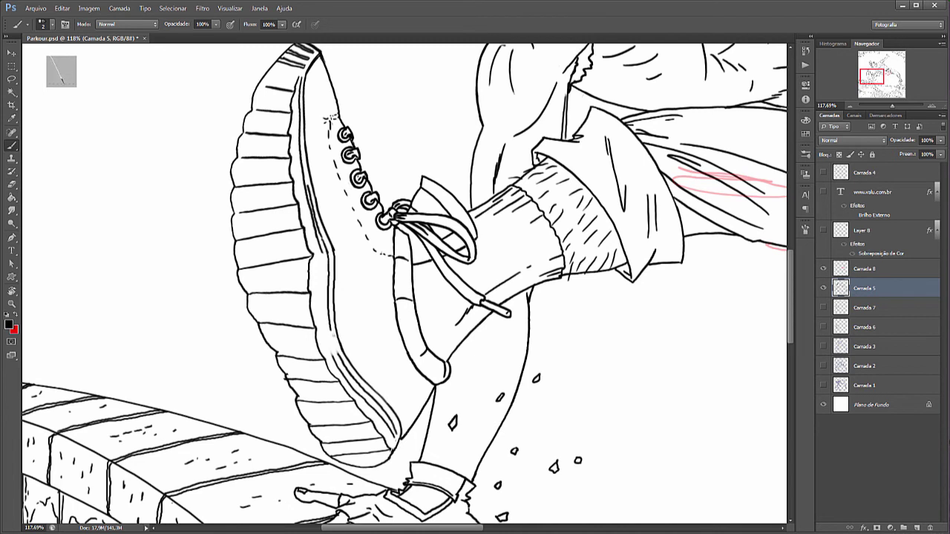
pyautogui.hotkey('ctrl', 'z')
pyautogui.moveTo(330, 252); pyautogui.dragTo(330, 262)
pyautogui.moveTo(328, 300); pyautogui.dragTo(337, 357)
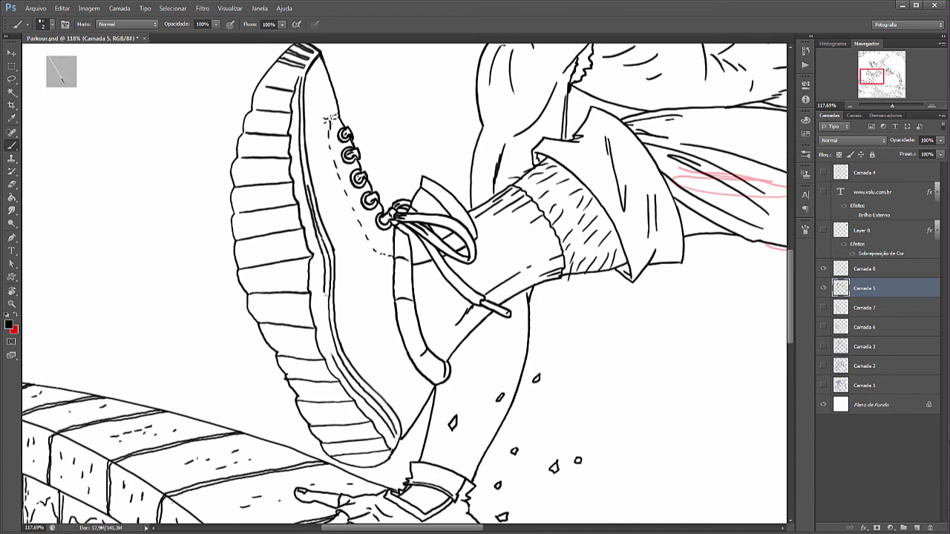
pyautogui.hotkey('ctrl', 'alt', 'z')
pyautogui.hotkey('ctrl', 'alt', 'z')
# Lasso around the rough upper shoe edge strokes, then drop the selection.
pyautogui.press('l')
pyautogui.moveTo(301, 193)
pyautogui.mouseDown()
pyautogui.moveTo(314, 239)
pyautogui.moveTo(322, 218)
pyautogui.mouseUp()
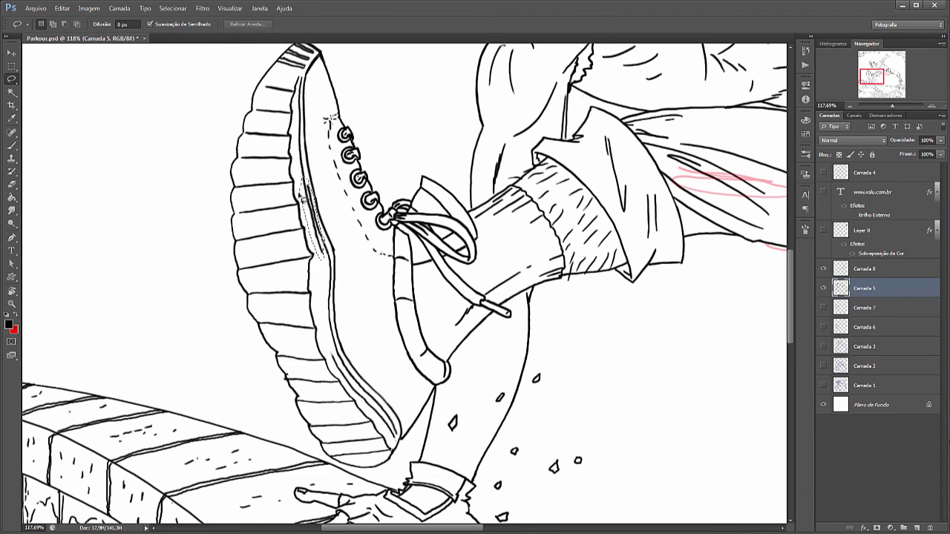
pyautogui.moveTo(322, 217); pyautogui.dragTo(318, 180)
pyautogui.moveTo(296, 149)
pyautogui.mouseDown()
pyautogui.moveTo(308, 180)
pyautogui.moveTo(299, 133)
pyautogui.mouseUp()
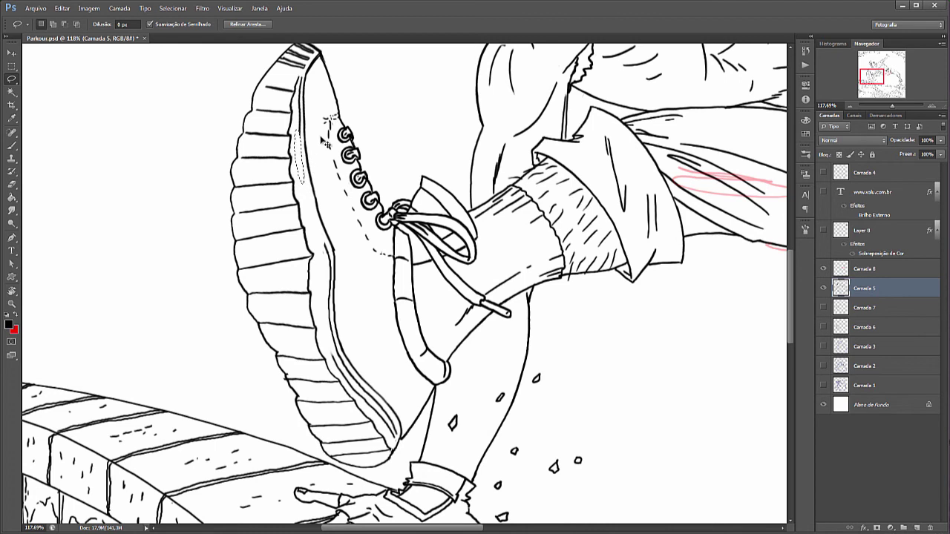
pyautogui.click(327, 156)
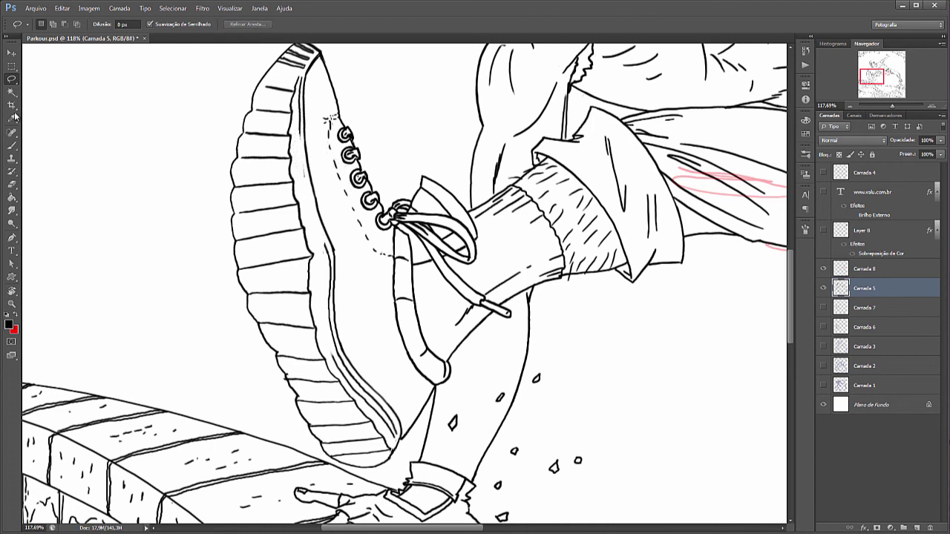
# Redraw the shoe's upper inner edge as clean ink strokes.
pyautogui.click(13, 145)
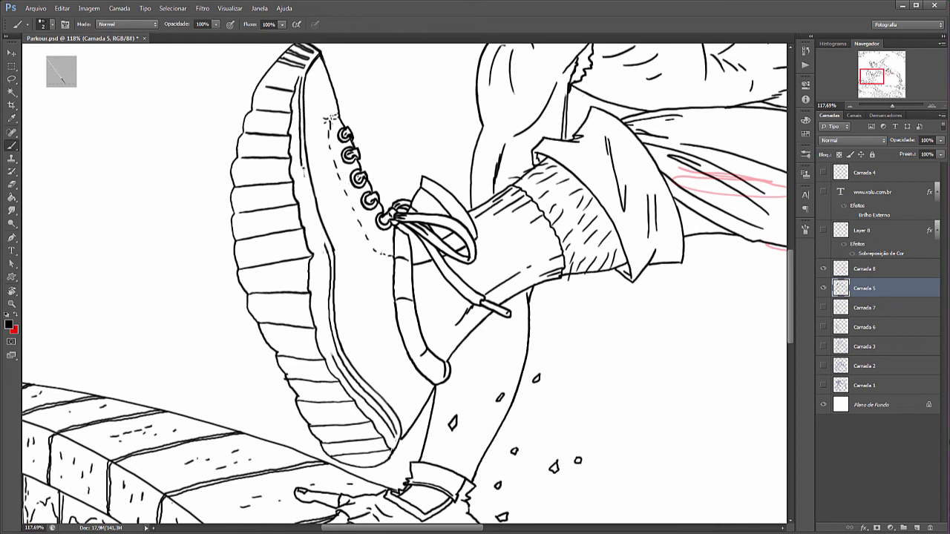
pyautogui.moveTo(310, 198); pyautogui.dragTo(316, 222)
pyautogui.moveTo(296, 119); pyautogui.dragTo(304, 195)
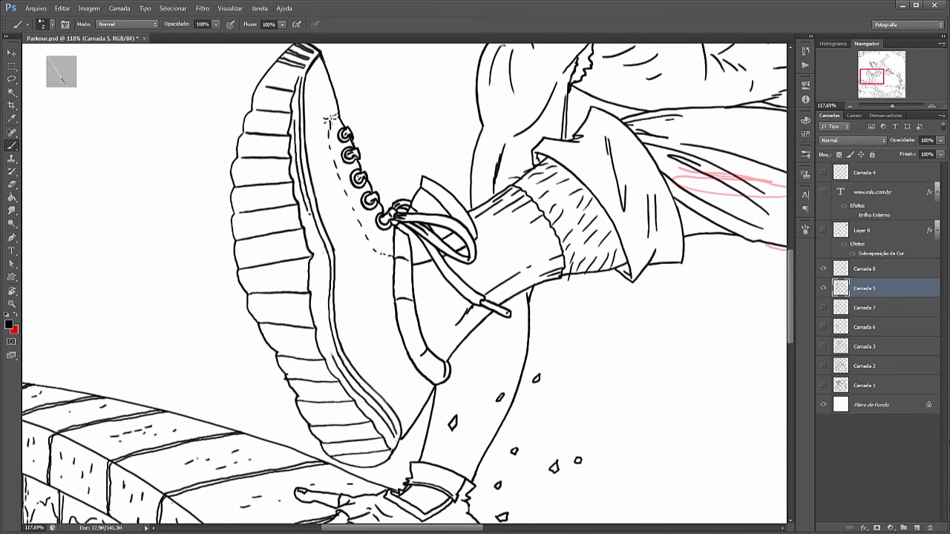
pyautogui.moveTo(320, 273); pyautogui.dragTo(323, 300)
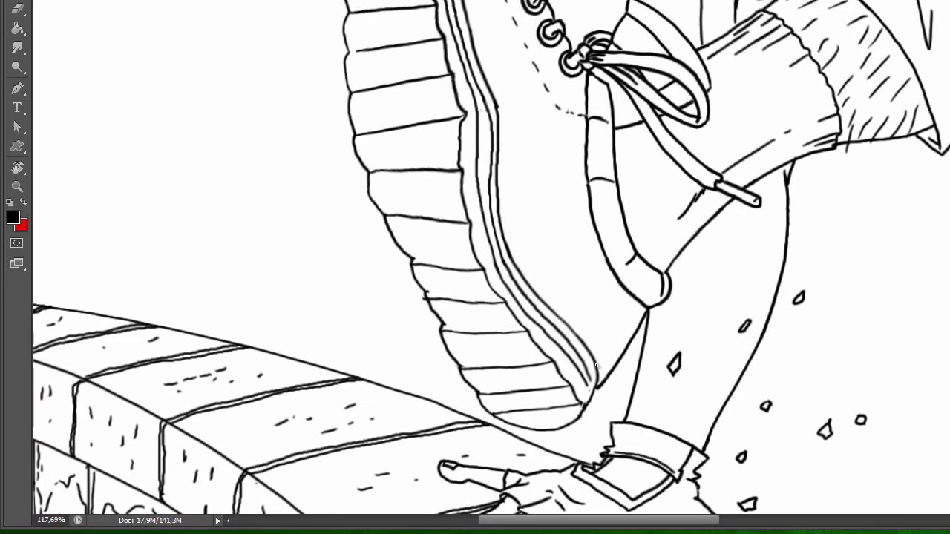
# Neaten and close the sole's lower-right tip, then fill the boot's inner line gap.
pyautogui.moveTo(598, 374); pyautogui.dragTo(580, 422)
pyautogui.moveTo(590, 389)
pyautogui.mouseDown()
pyautogui.moveTo(583, 418)
pyautogui.moveTo(562, 428)
pyautogui.mouseUp()
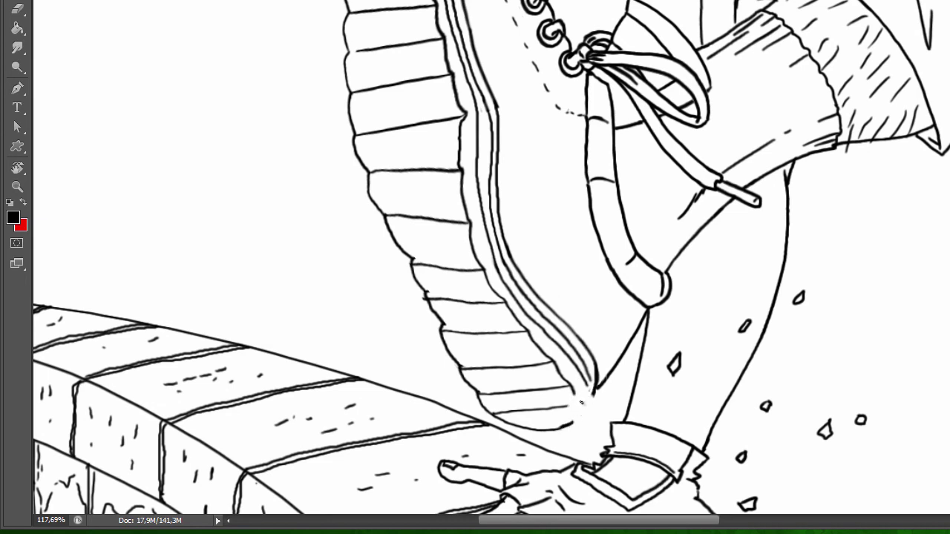
pyautogui.moveTo(566, 429); pyautogui.dragTo(596, 386)
pyautogui.moveTo(574, 393); pyautogui.dragTo(569, 423)
pyautogui.hotkey('ctrl', 'z')
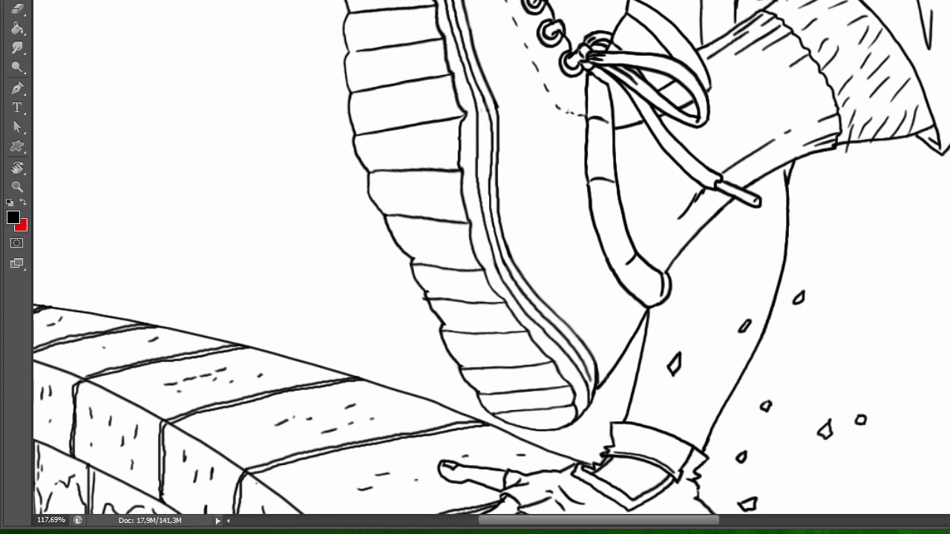
pyautogui.moveTo(591, 378); pyautogui.dragTo(596, 387)
pyautogui.press(']')
pyautogui.press(']')
pyautogui.press(']')
pyautogui.moveTo(485, 74); pyautogui.dragTo(498, 121)
# Set the view zoom to 100% and zoom out to show the whole illustration.
pyautogui.click(50, 519)
pyautogui.write('100')
pyautogui.press('Return')
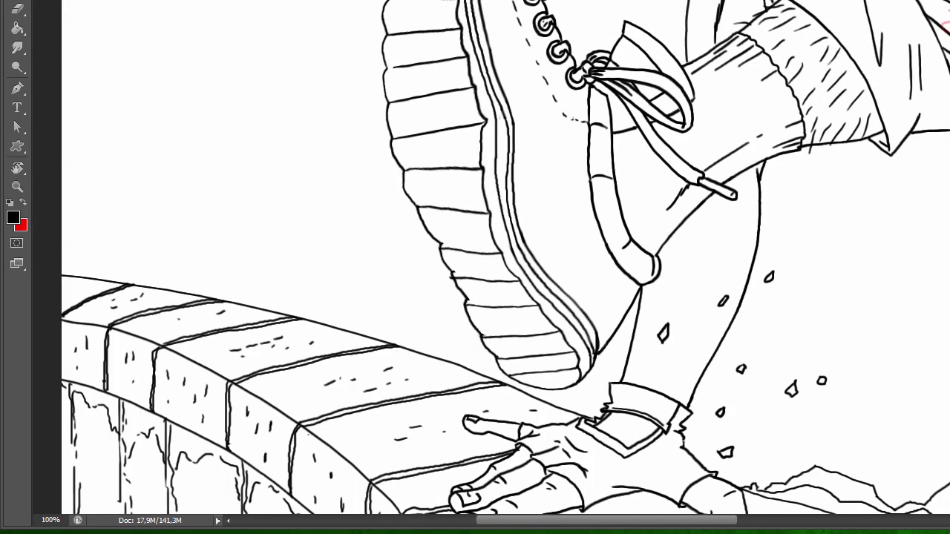
pyautogui.scroll(-2, 390, 198)
pyautogui.scroll(-4, 390, 198)
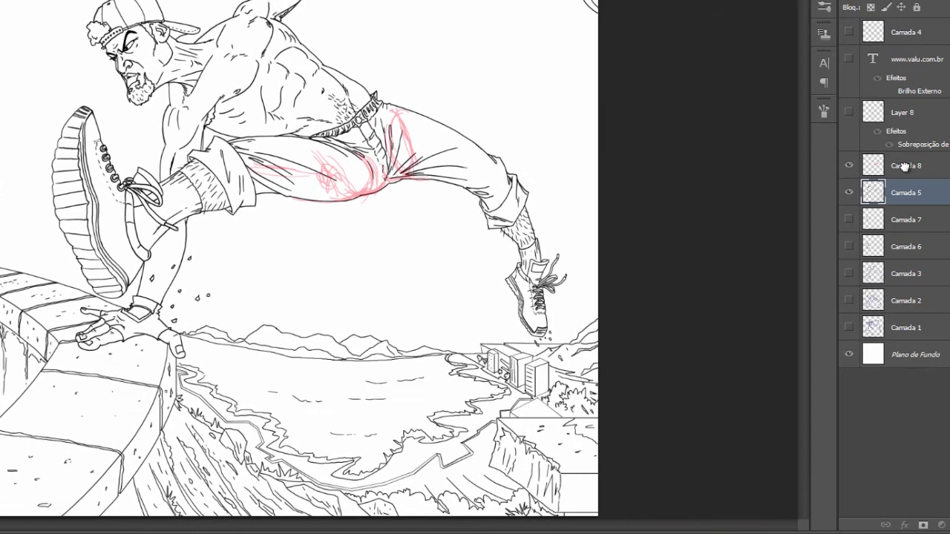
# Make Camada 5 active and zoom in on the raised boot's laces.
pyautogui.click(901, 169)
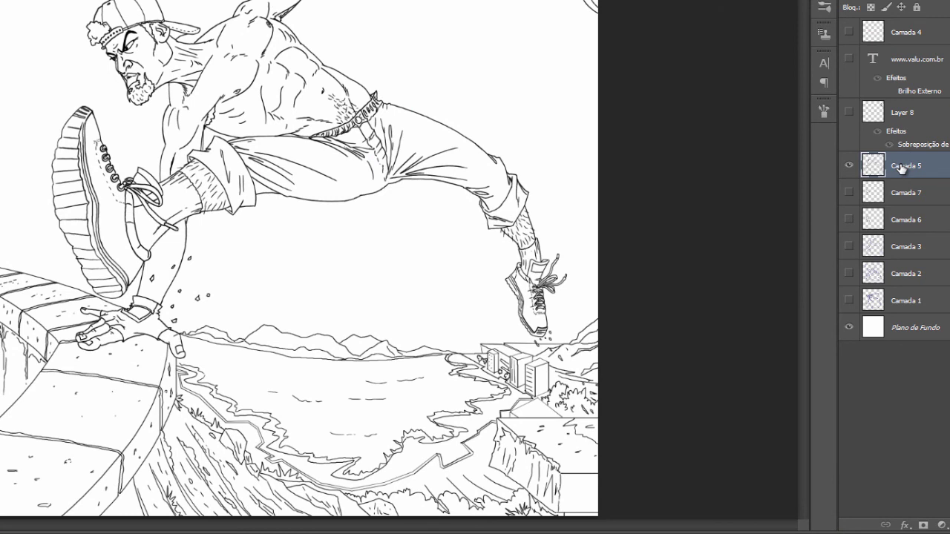
pyautogui.scroll(5, 104, 212)
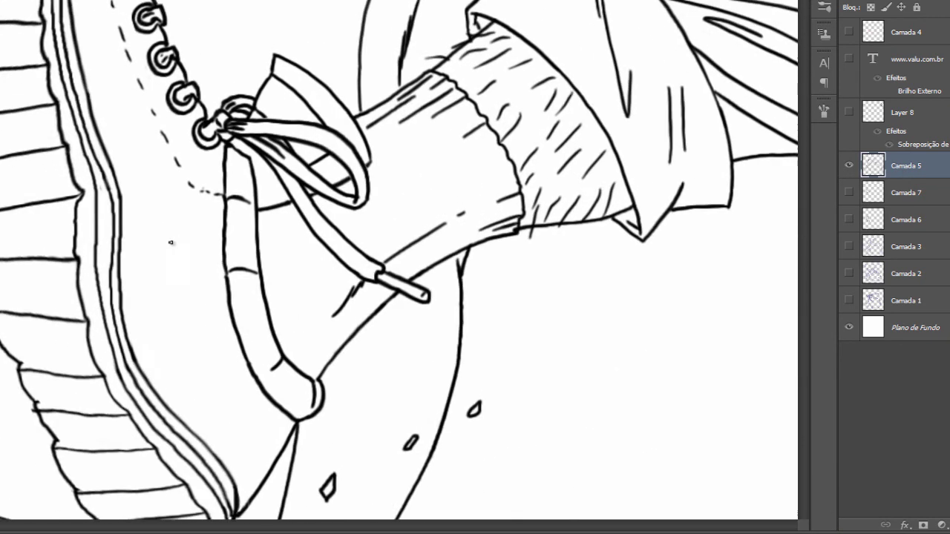
# Erase the boot's rough left outline and redraw its left and inner outline lines.
pyautogui.moveTo(105, 204)
pyautogui.mouseDown()
pyautogui.moveTo(105, 193)
pyautogui.moveTo(127, 260)
pyautogui.mouseUp()
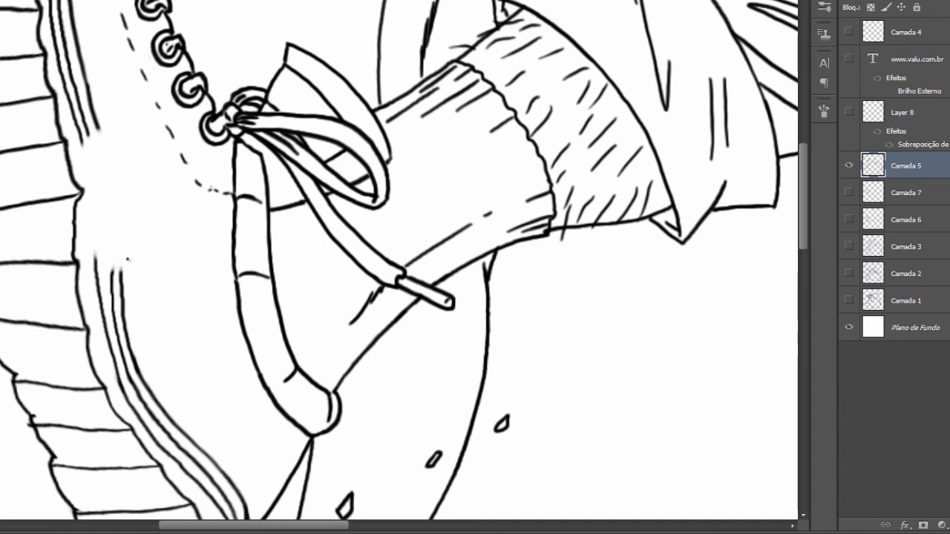
pyautogui.moveTo(91, 184); pyautogui.dragTo(79, 163)
pyautogui.moveTo(69, 147); pyautogui.dragTo(74, 260)
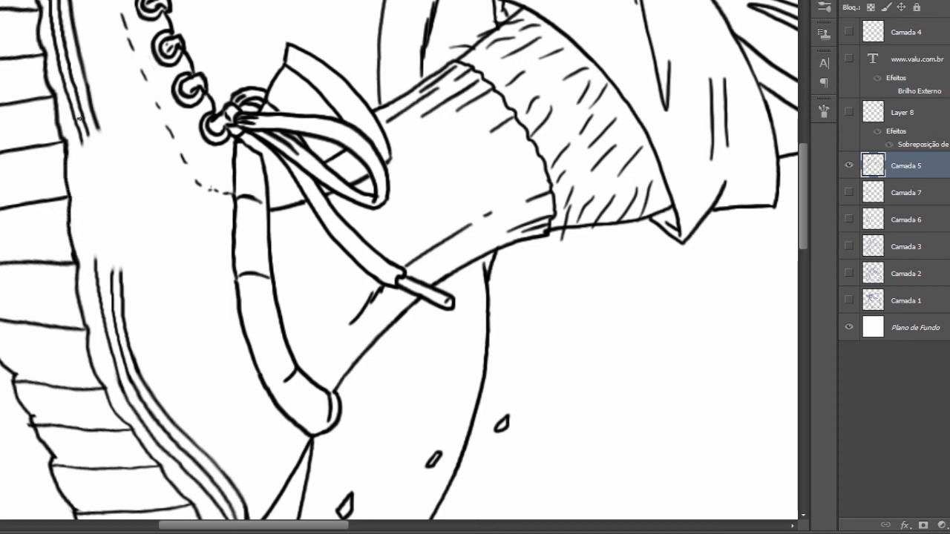
pyautogui.moveTo(76, 117)
pyautogui.mouseDown()
pyautogui.moveTo(111, 365)
pyautogui.moveTo(130, 401)
pyautogui.mouseUp()
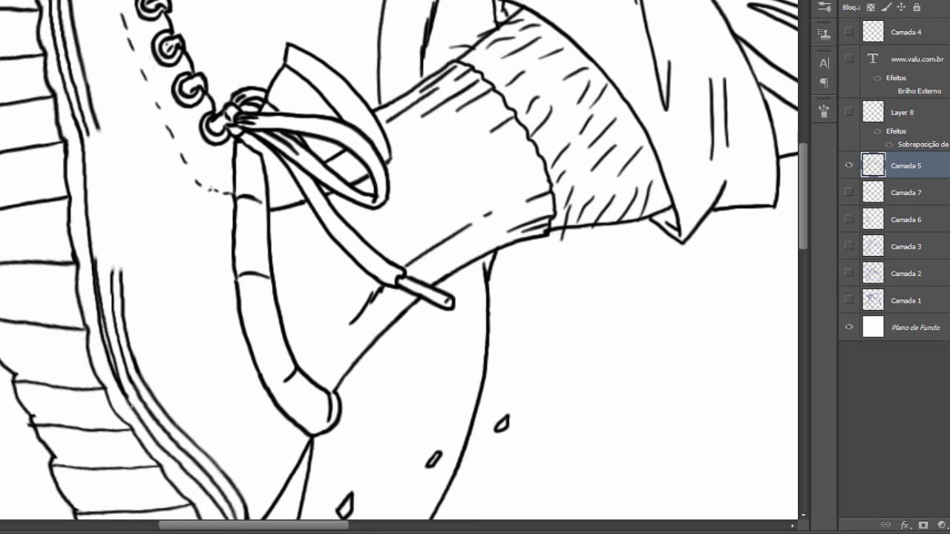
# Erase the stray inner boot strokes, close the line gap, and tidy the messy line ends.
pyautogui.press('e')
pyautogui.moveTo(84, 159)
pyautogui.mouseDown()
pyautogui.moveTo(74, 149)
pyautogui.moveTo(112, 359)
pyautogui.mouseUp()
pyautogui.keyDown('shift'); pyautogui.click(121, 380); pyautogui.keyUp('shift')
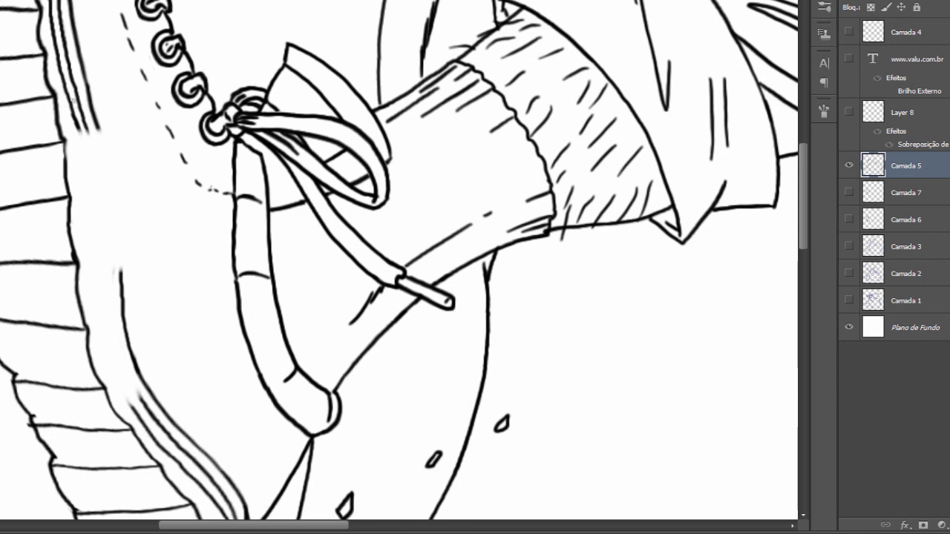
pyautogui.press('e')
pyautogui.moveTo(85, 132); pyautogui.dragTo(76, 127)
pyautogui.press('b')
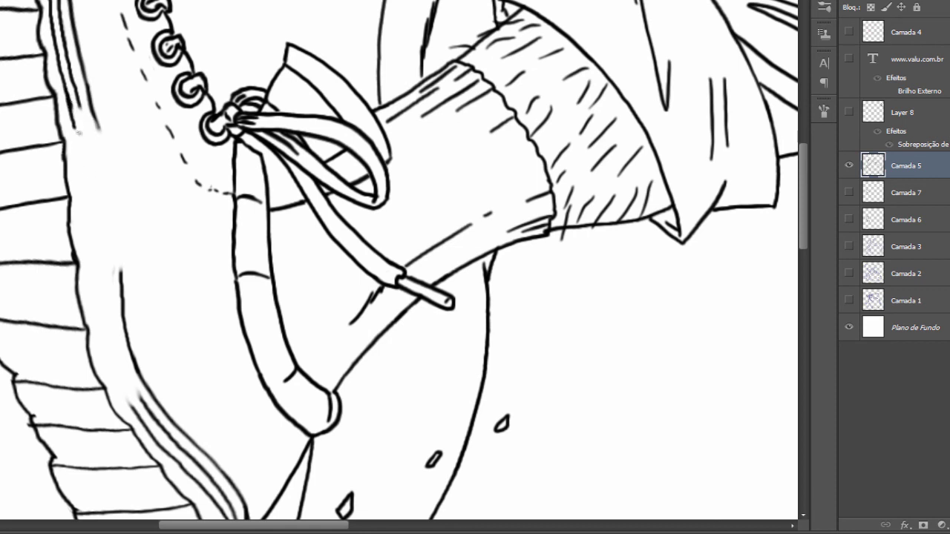
# Redraw the boot's left outline as clean parallel strokes, add a thin inner line, and zoom out.
pyautogui.moveTo(82, 151)
pyautogui.mouseDown()
pyautogui.moveTo(113, 365)
pyautogui.moveTo(161, 455)
pyautogui.mouseUp()
pyautogui.moveTo(76, 88)
pyautogui.mouseDown()
pyautogui.moveTo(98, 166)
pyautogui.moveTo(116, 319)
pyautogui.moveTo(146, 409)
pyautogui.mouseUp()
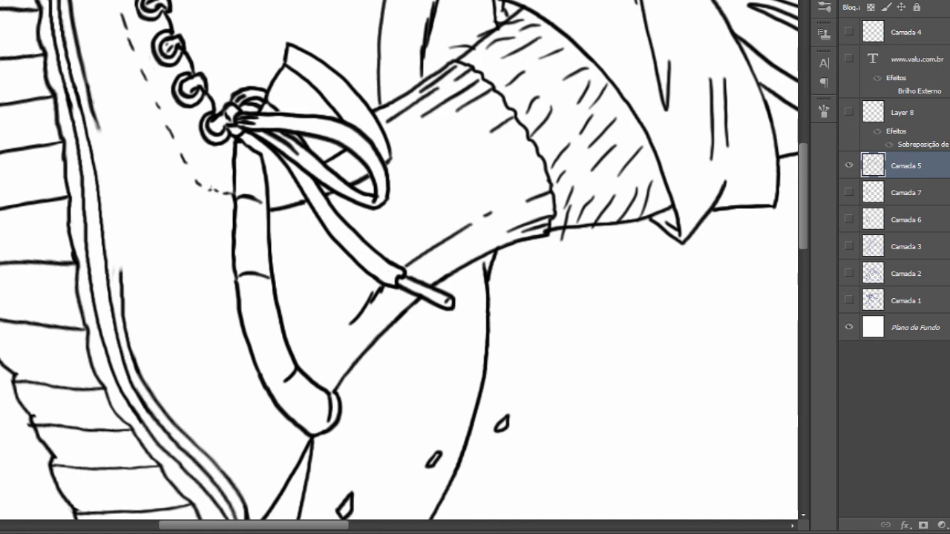
pyautogui.moveTo(88, 83)
pyautogui.mouseDown()
pyautogui.moveTo(119, 217)
pyautogui.moveTo(126, 387)
pyautogui.mouseUp()
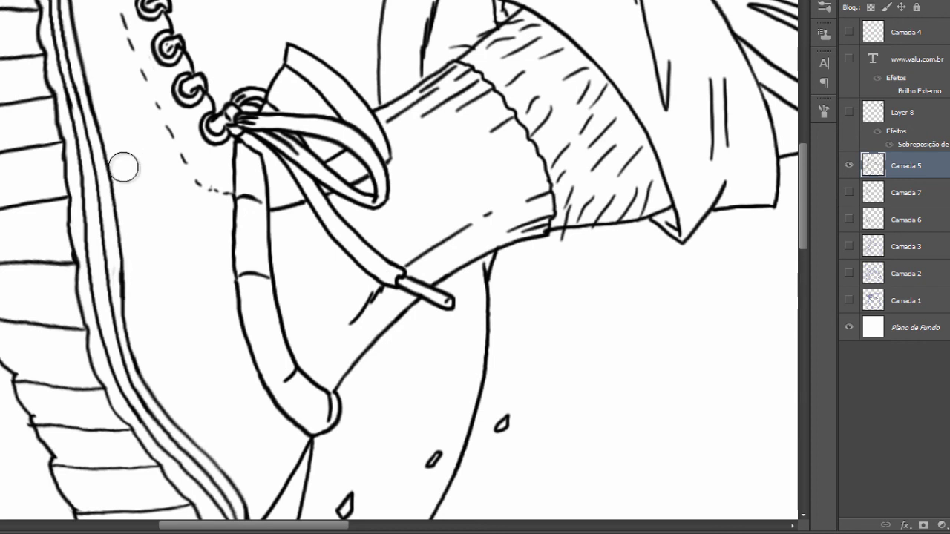
pyautogui.moveTo(123, 155); pyautogui.dragTo(110, 112)
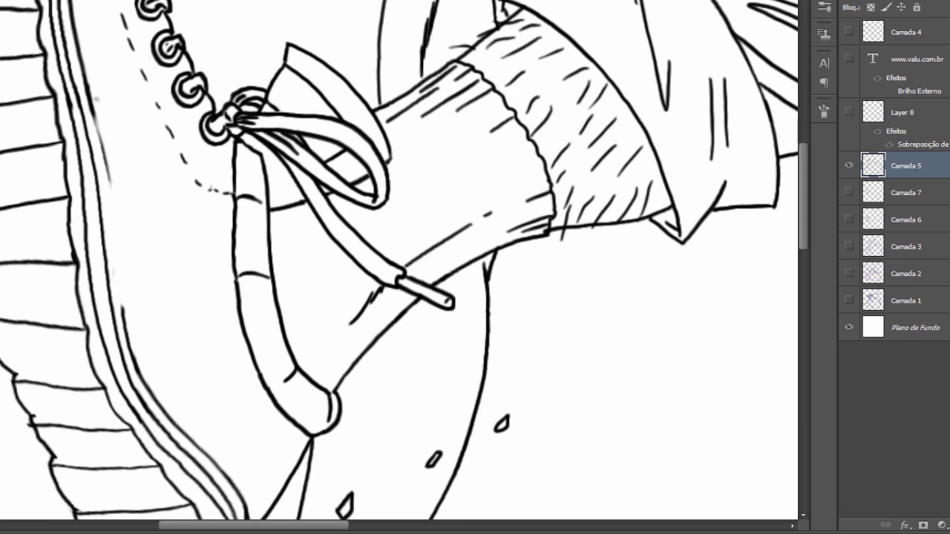
pyautogui.moveTo(104, 136); pyautogui.dragTo(130, 346)
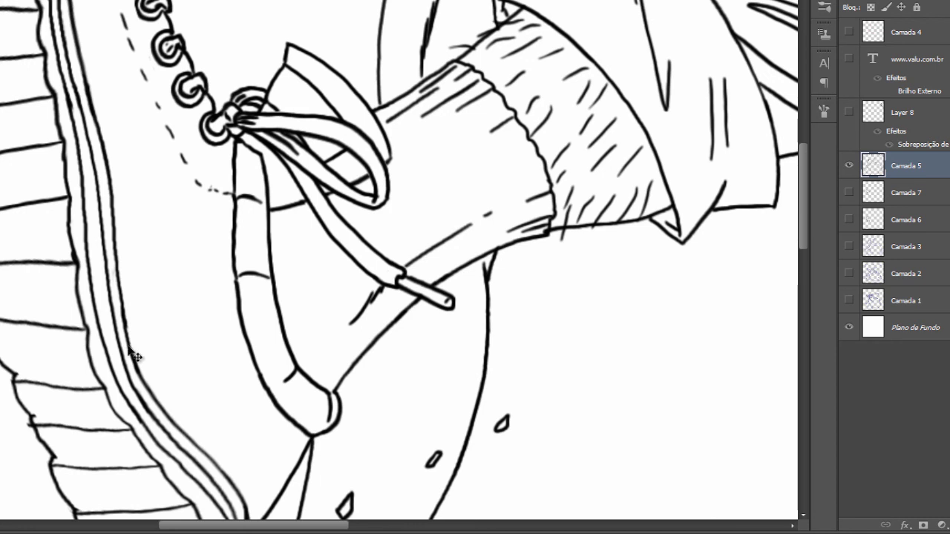
pyautogui.hotkey('ctrl', '-')
pyautogui.hotkey('ctrl', '-')
pyautogui.hotkey('ctrl', '-')
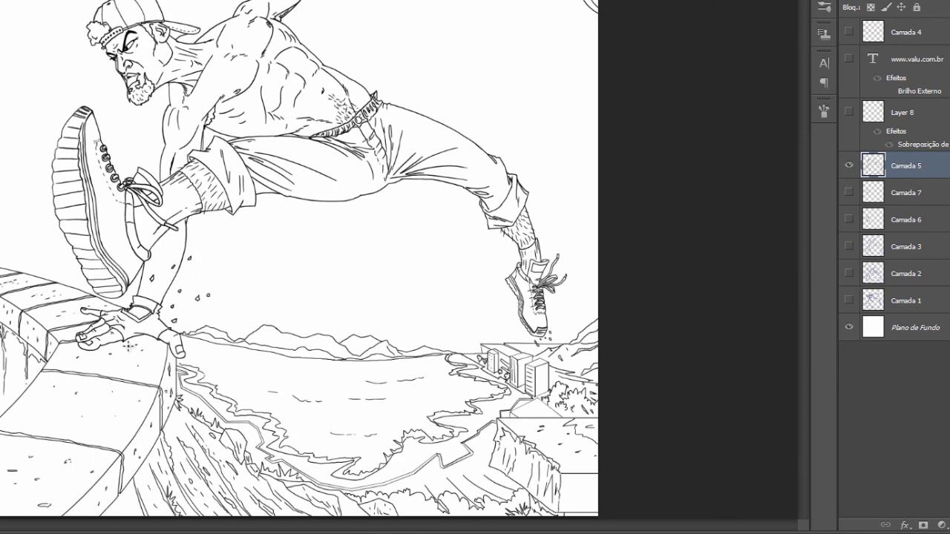